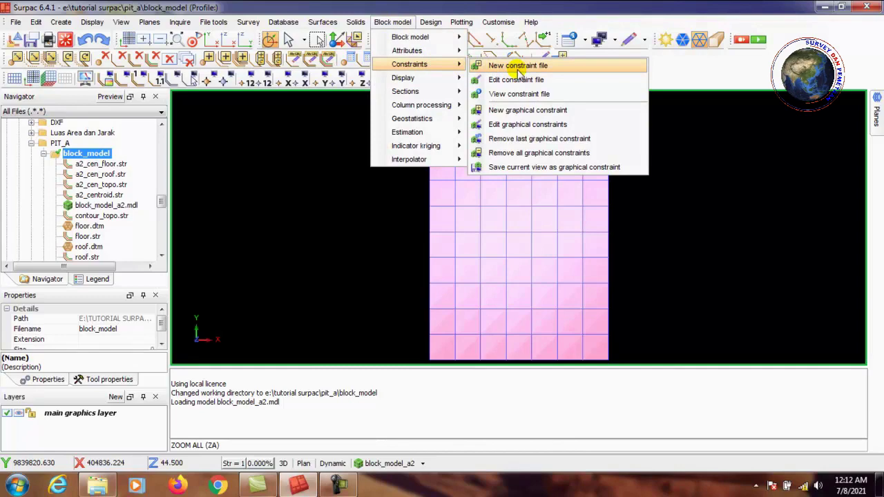
Create a new constraint file and add a DTM constraint for topo.dtm with Above turned off.
click(519, 70)
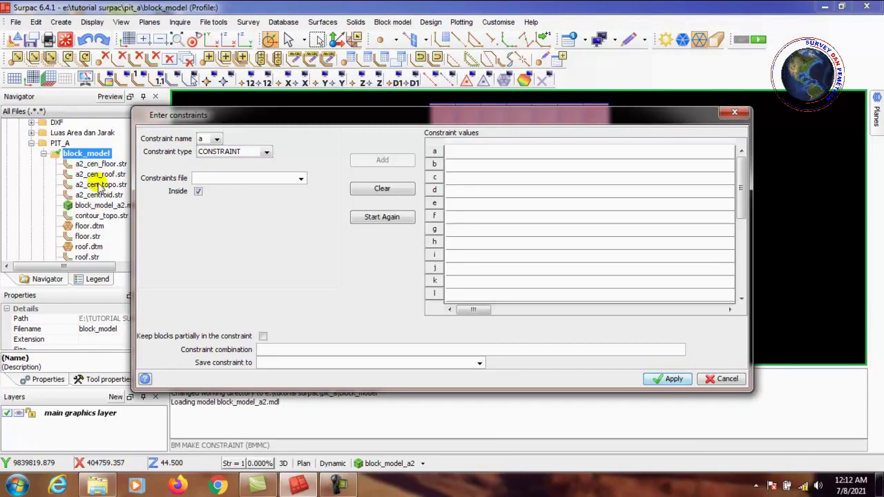
click(267, 153)
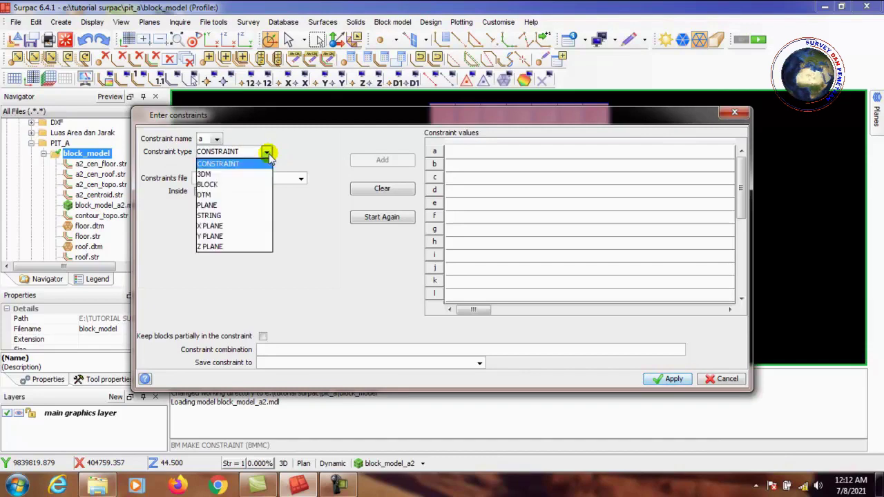
click(224, 196)
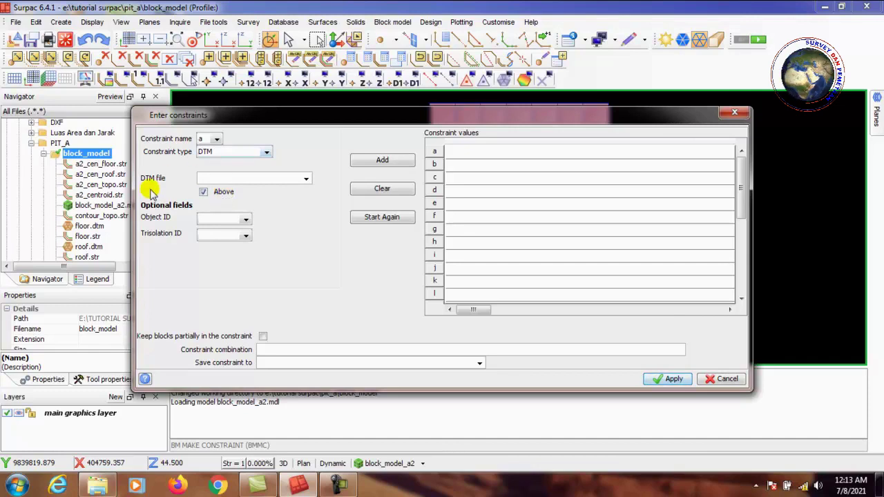
click(306, 180)
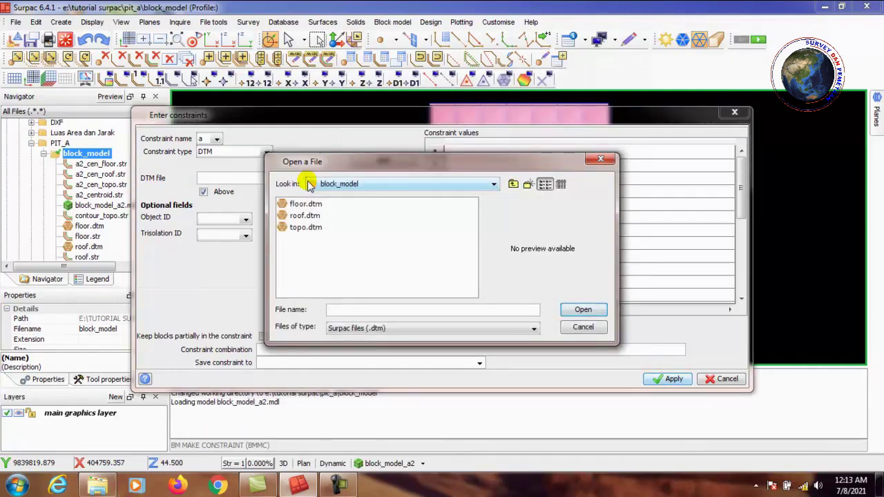
click(306, 228)
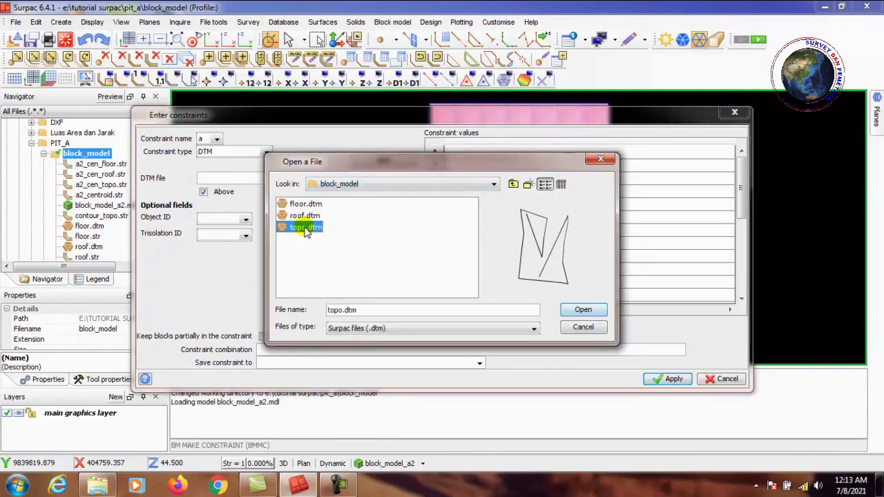
click(584, 310)
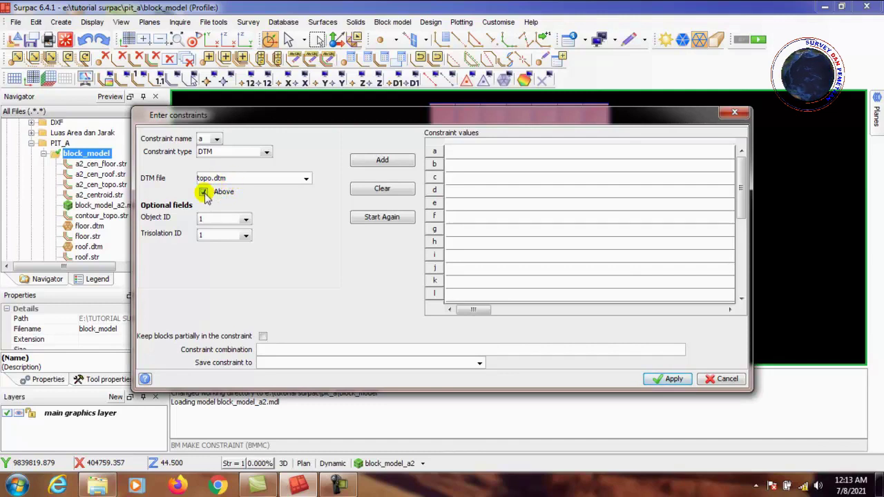
click(203, 193)
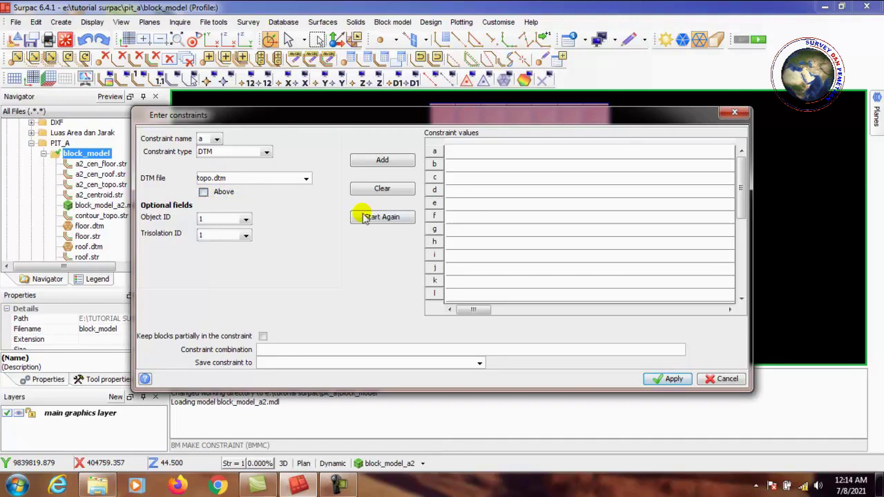
click(386, 161)
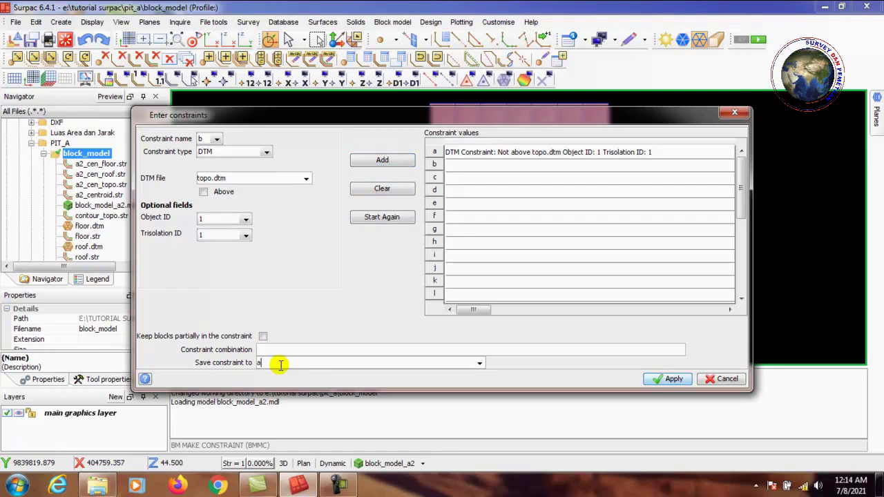
Save the topo constraint to a file named a2_constraint_topo.
click(280, 364)
text(_)
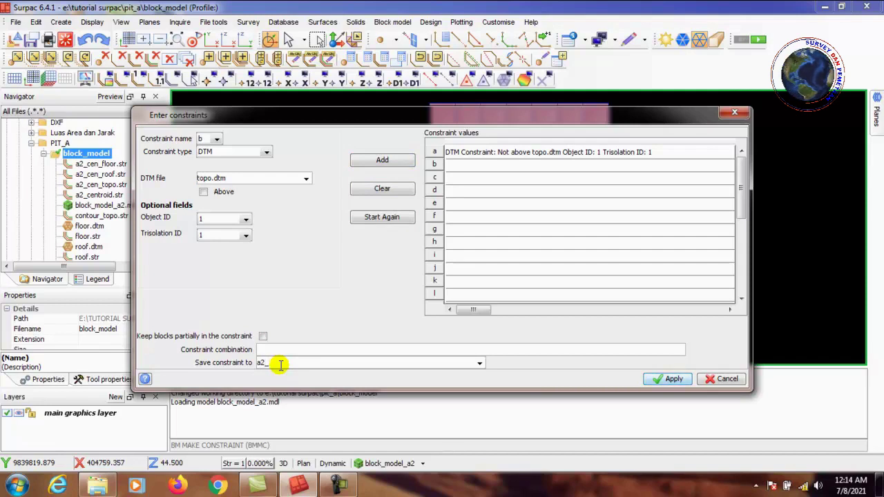
text(con)
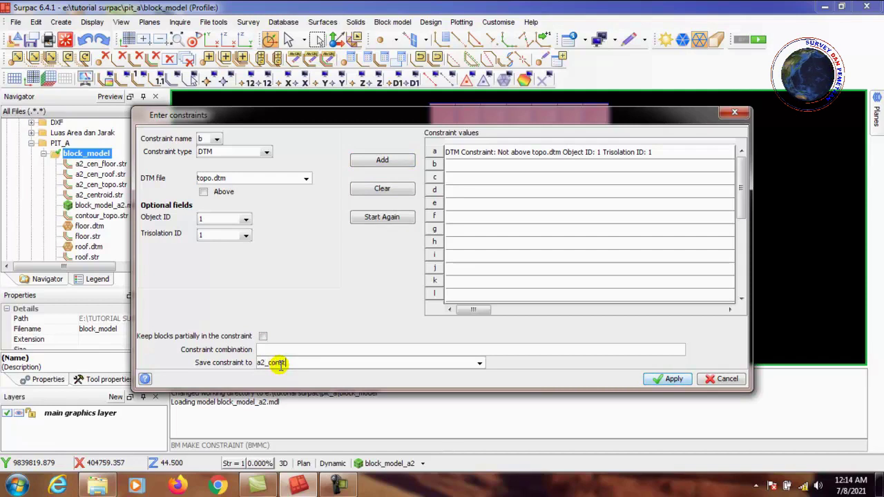
text(straint)
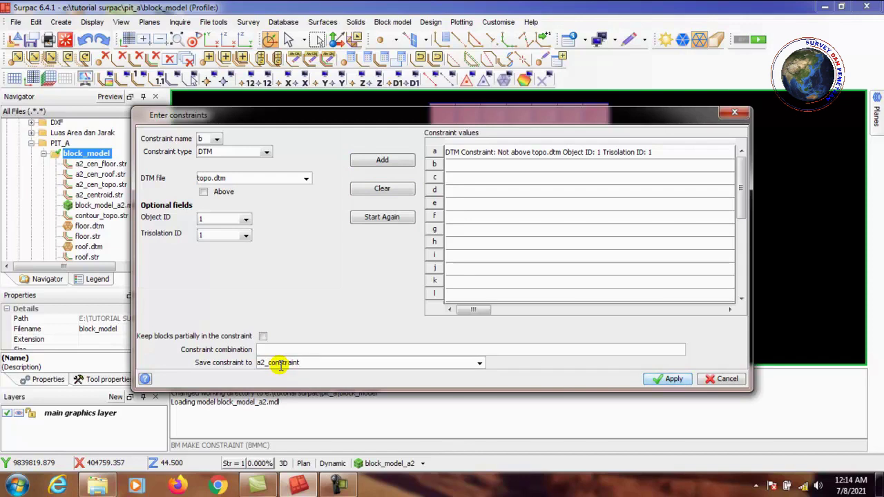
text(_topo)
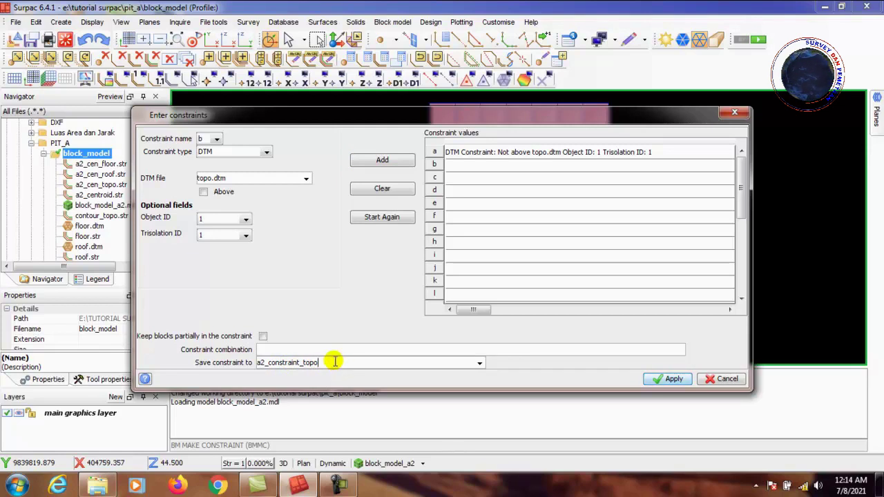
click(672, 379)
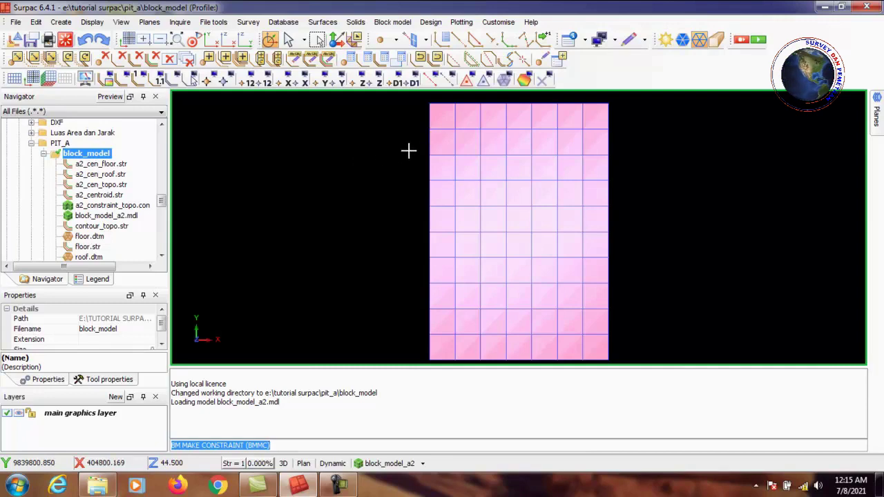
Create another constraint file and add a DTM constraint for blocks above roof.dtm.
click(391, 25)
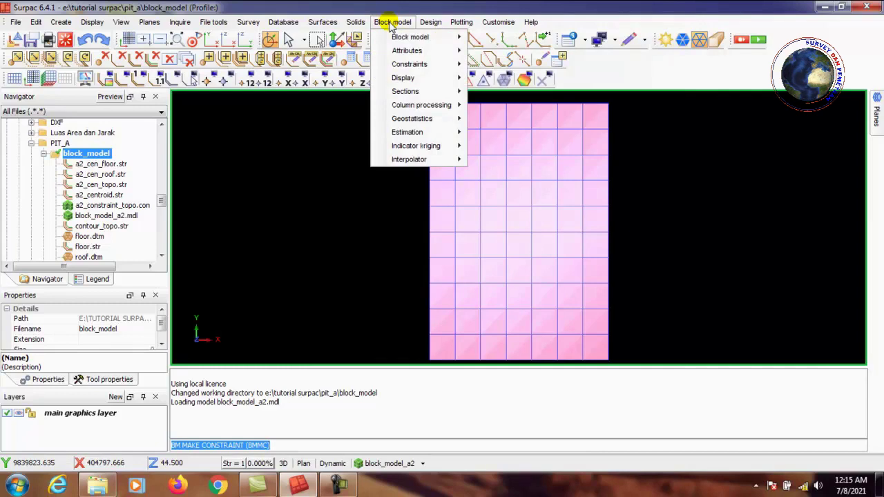
mouse_move(423, 67)
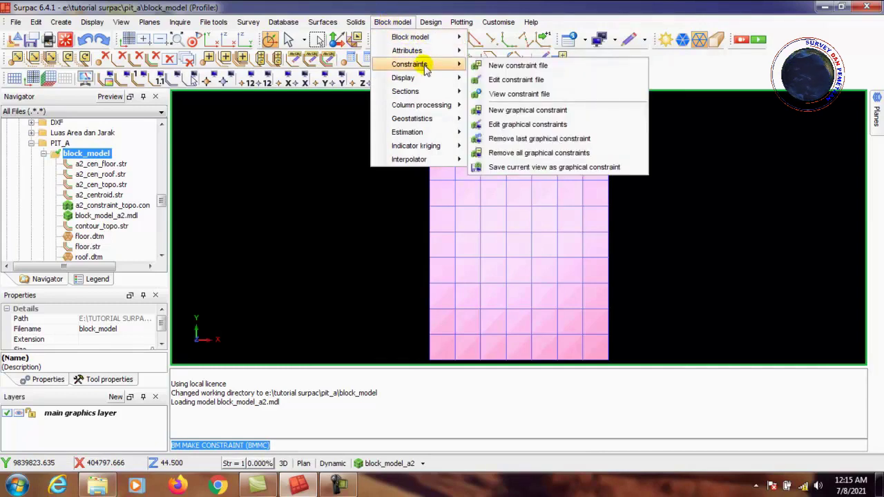
click(504, 70)
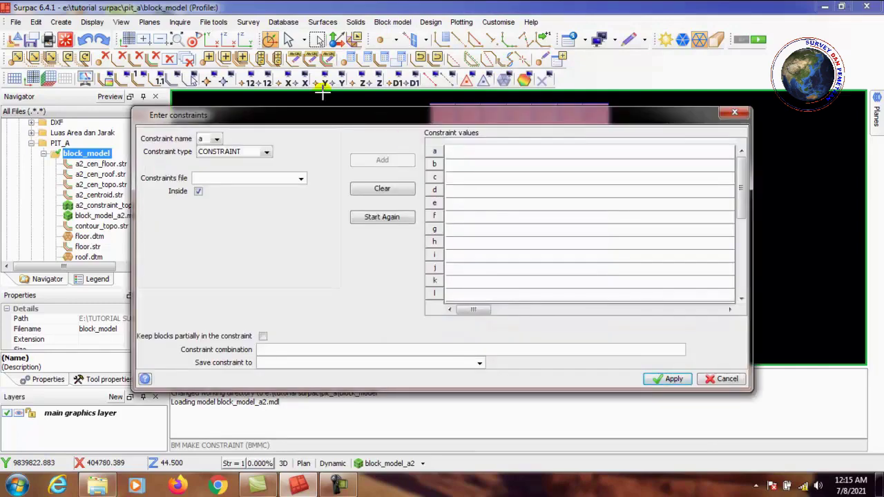
click(266, 152)
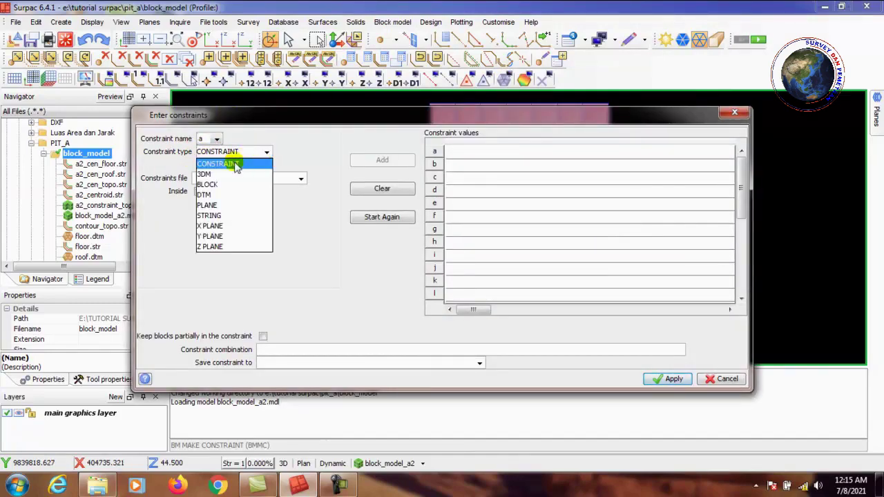
click(218, 195)
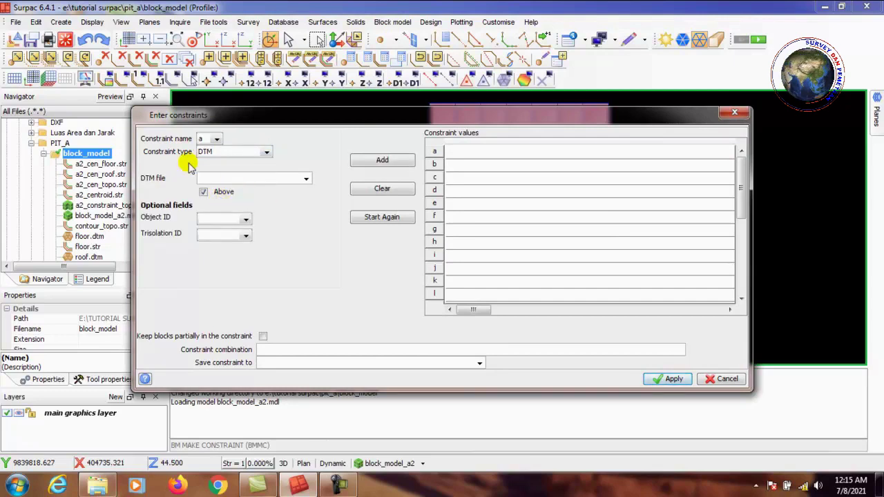
click(306, 179)
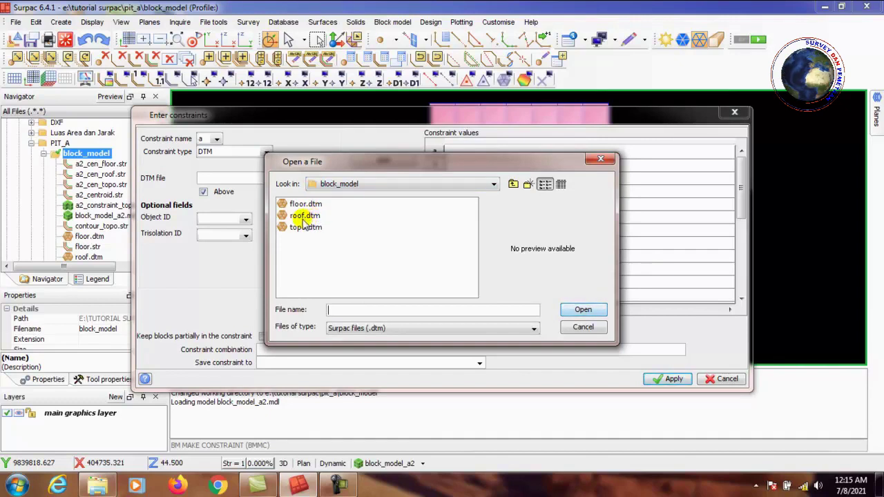
click(304, 218)
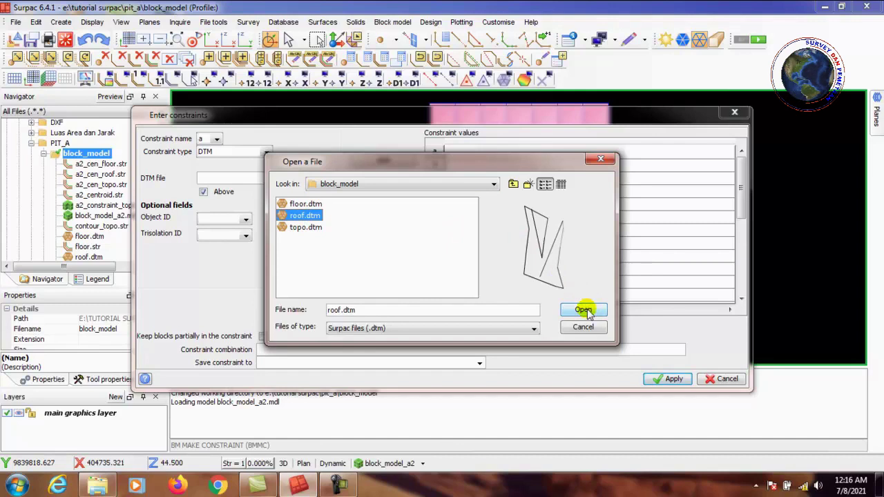
click(583, 312)
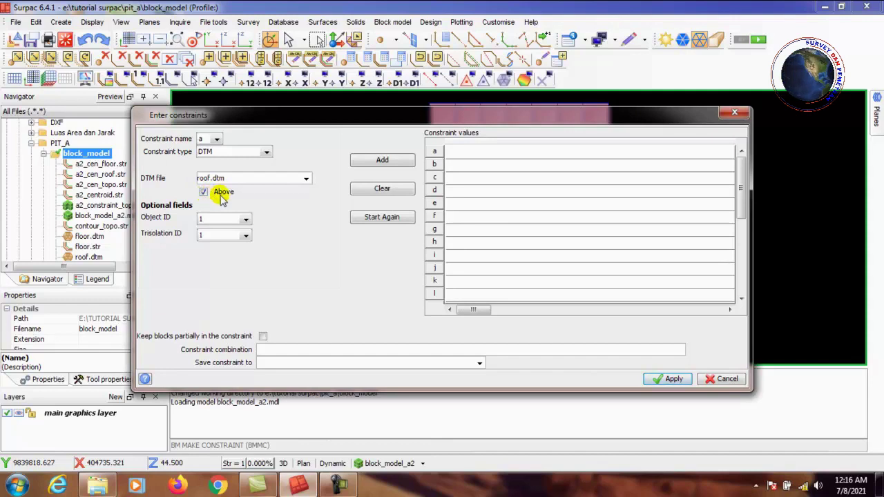
click(385, 160)
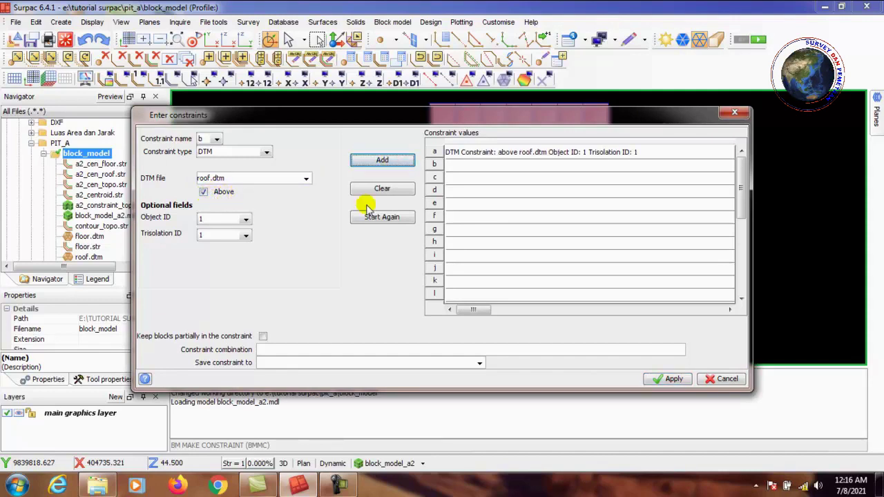
Save the roof constraint to a file named a2_constraint_roof.
click(275, 362)
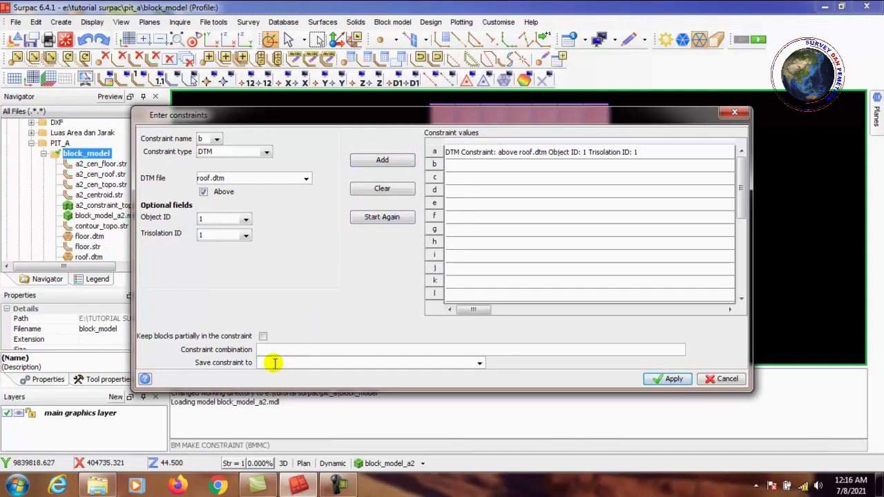
text(a2_)
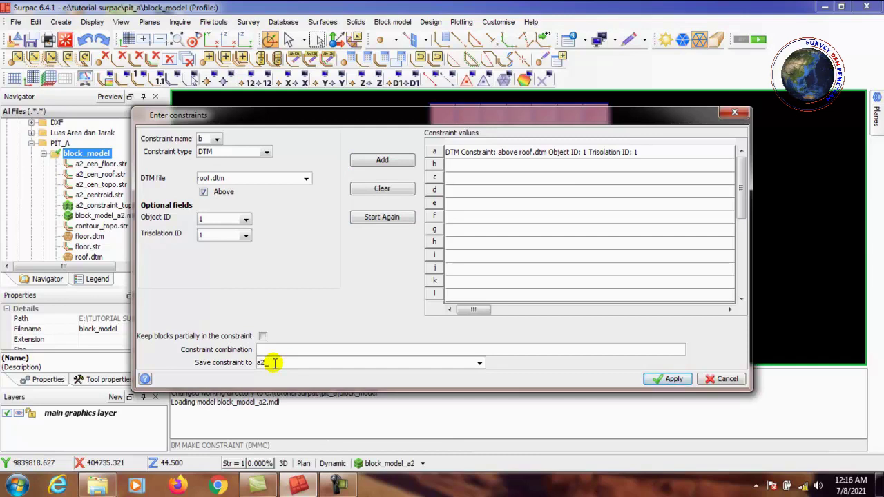
text(const)
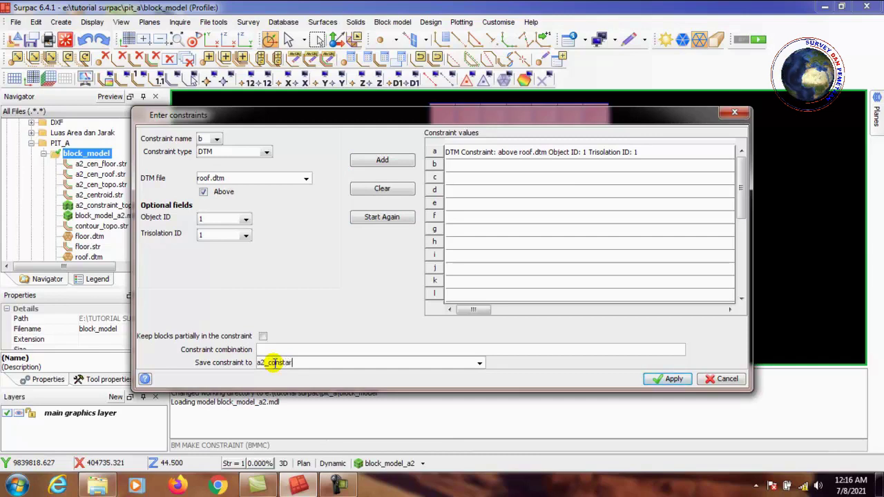
text(rai)
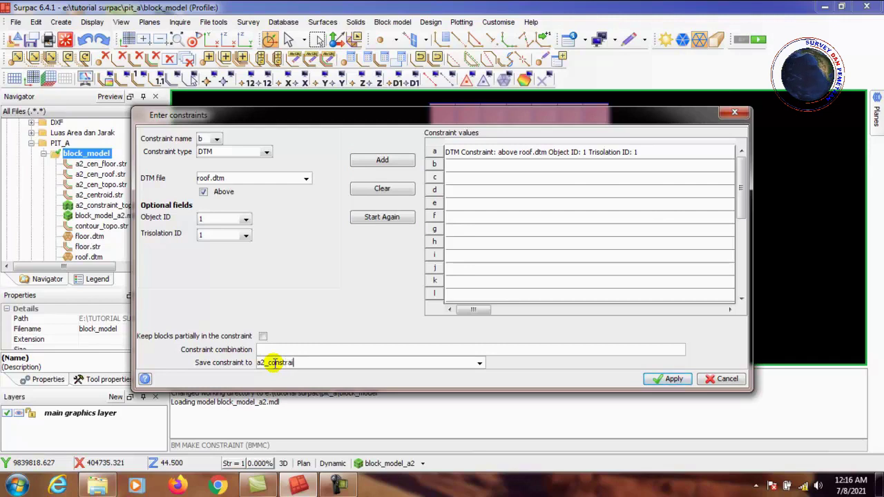
text(nt)
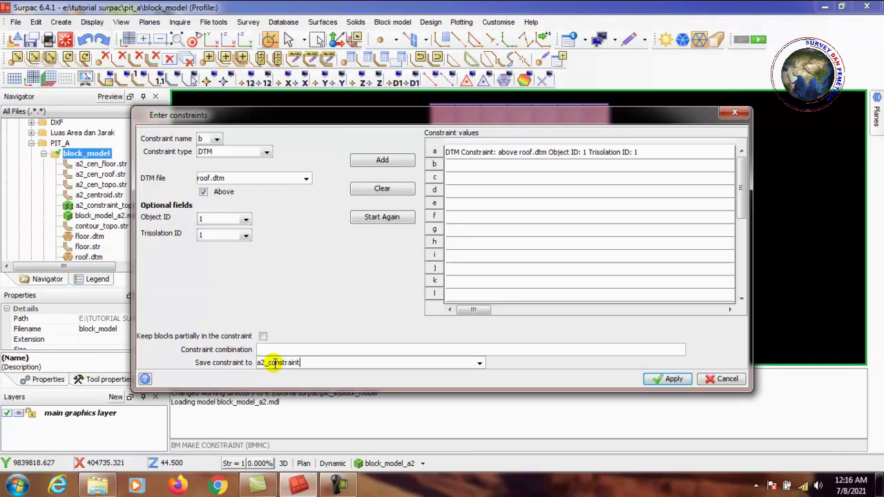
text(_roof)
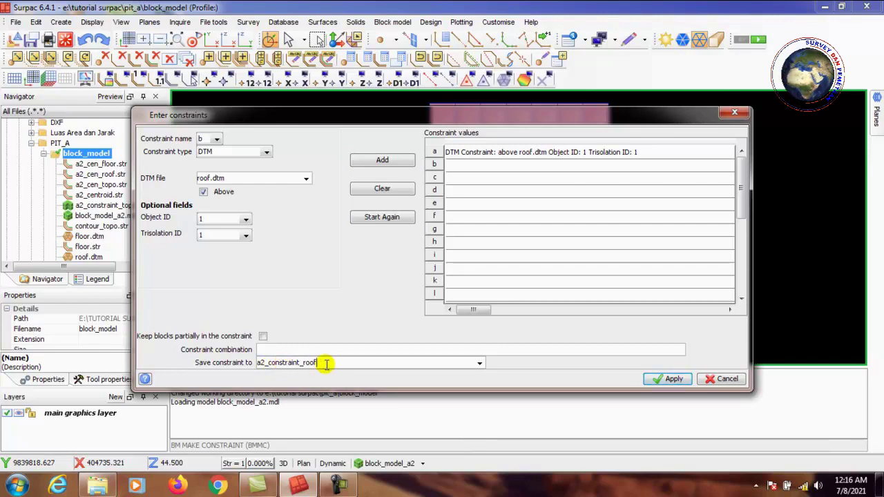
click(672, 379)
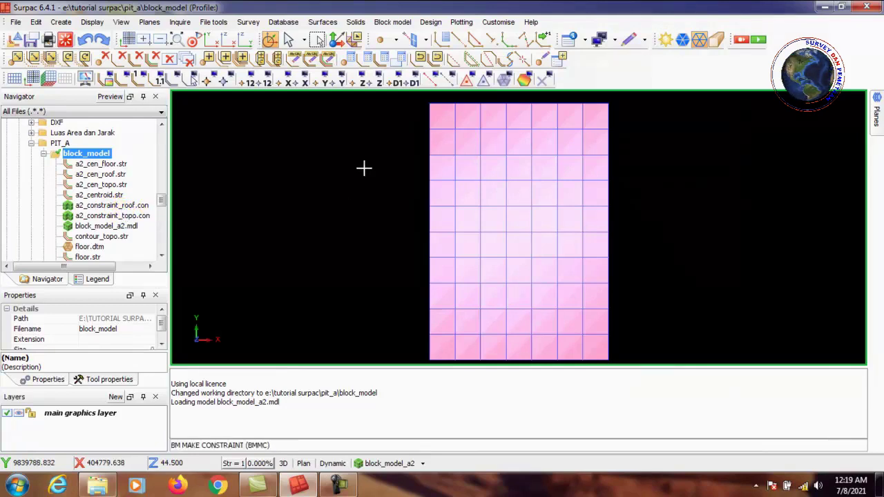
Create a third constraint file and add a DTM constraint for topo.dtm with Above turned off.
click(400, 24)
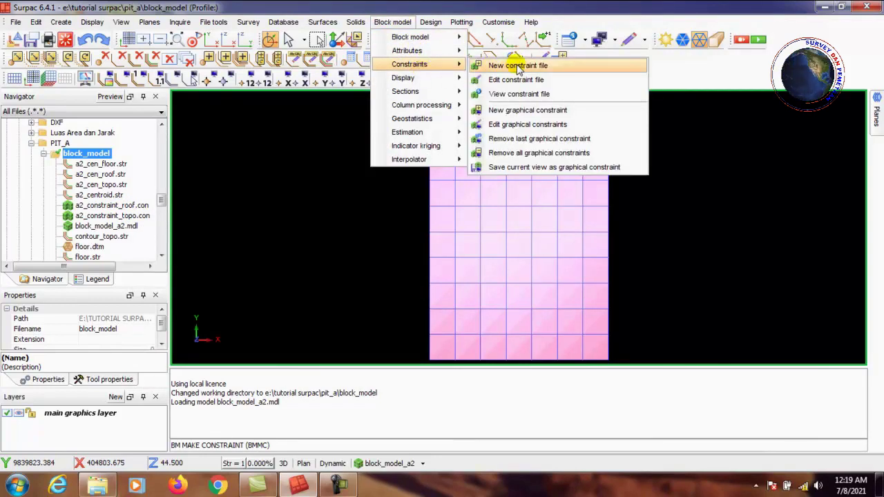
click(518, 65)
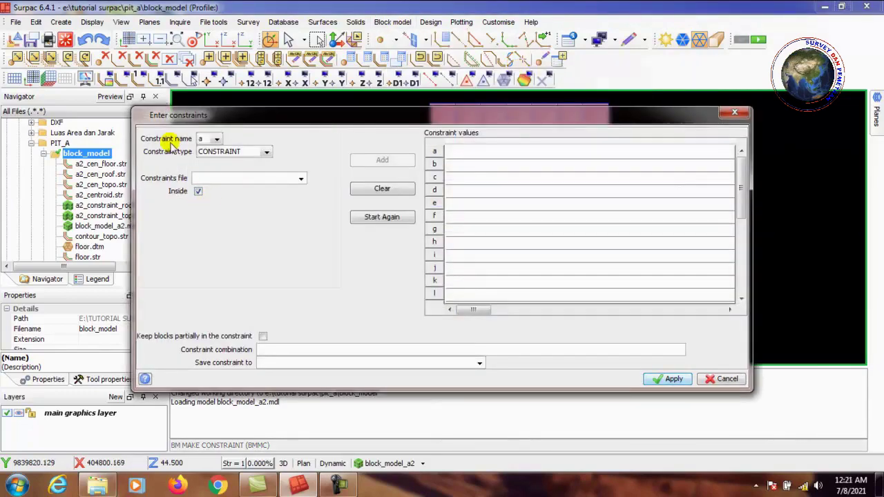
click(267, 154)
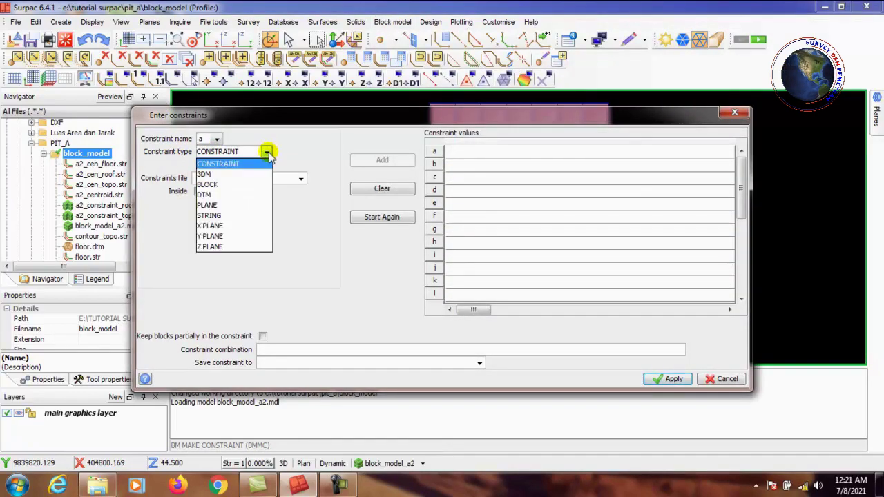
click(218, 195)
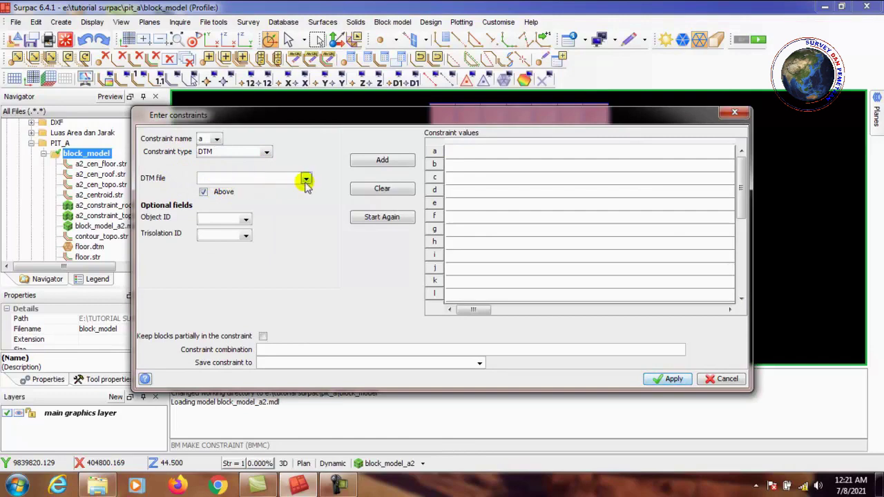
click(306, 180)
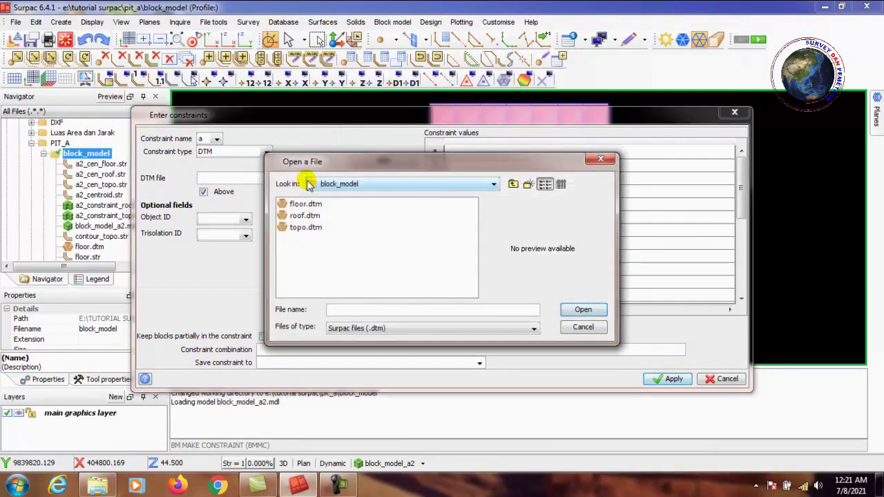
click(305, 229)
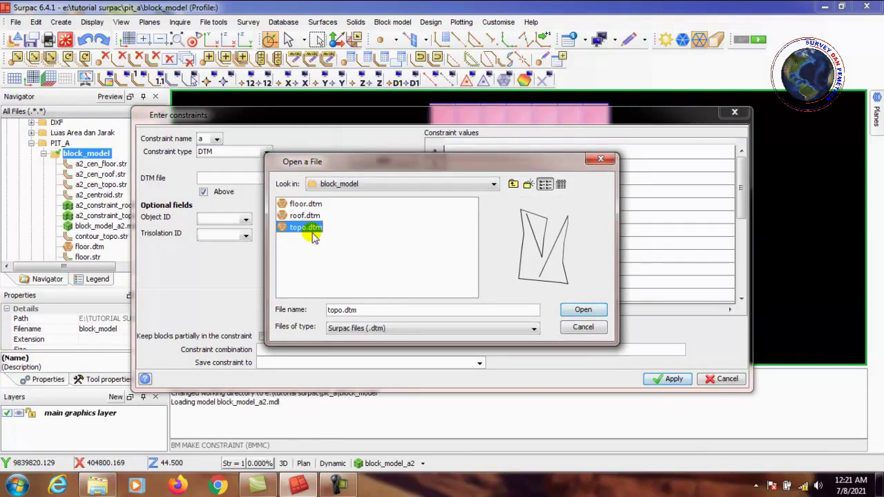
click(582, 310)
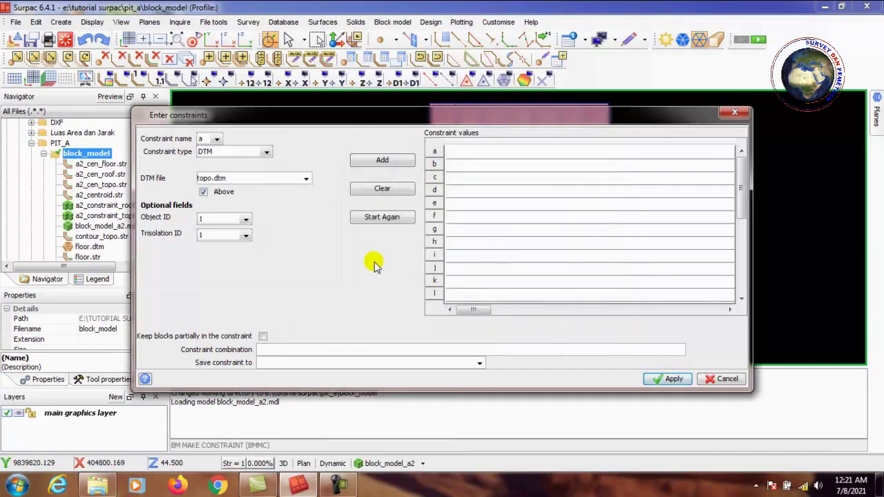
click(205, 193)
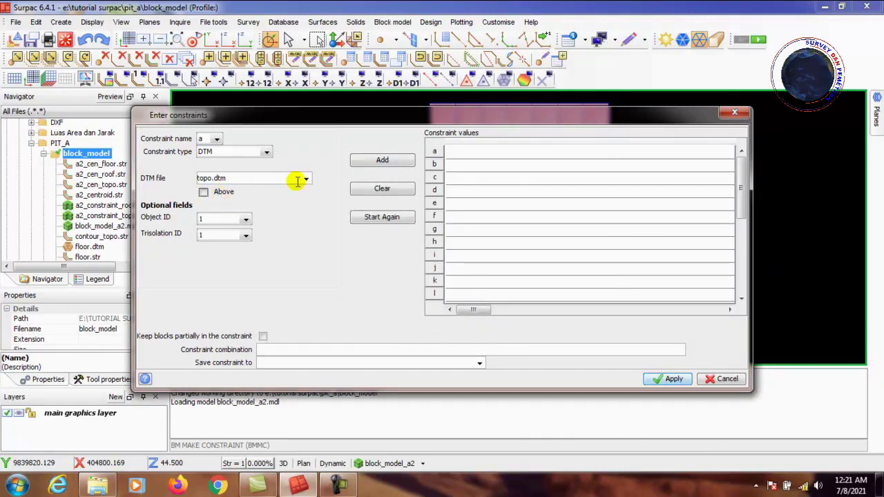
click(381, 160)
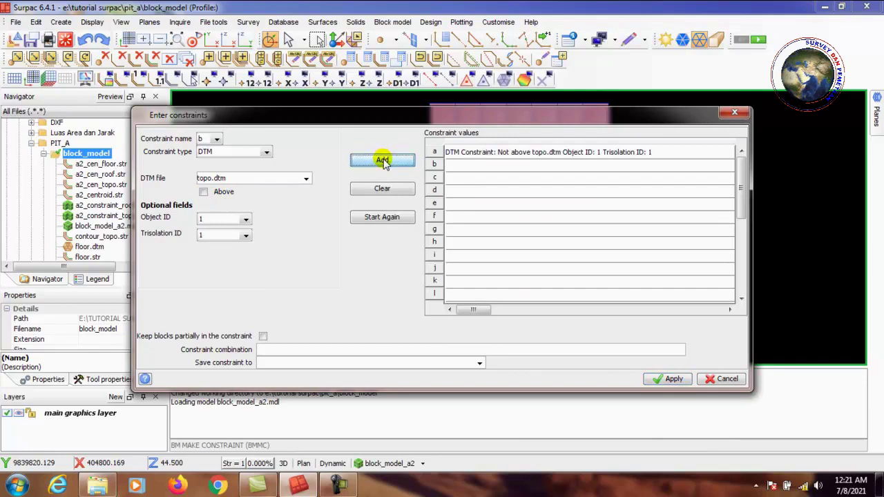
Add a second DTM constraint to the same file for blocks above roof.dtm.
click(306, 179)
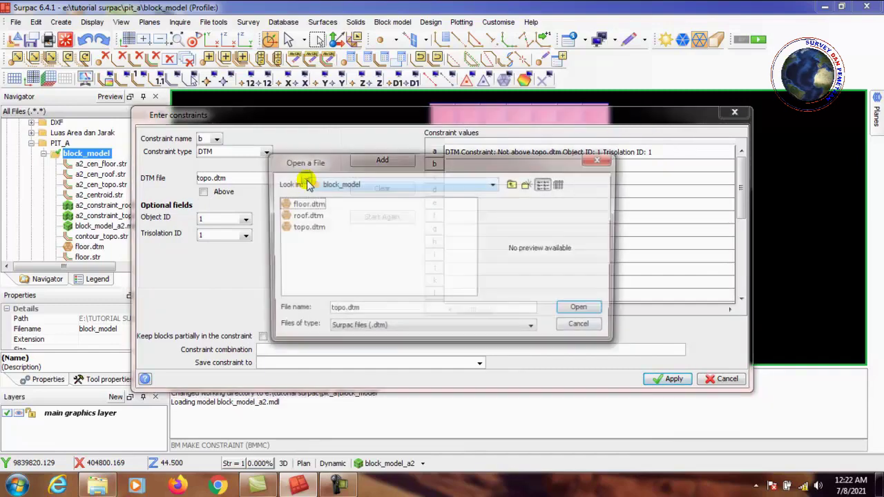
double_click(308, 217)
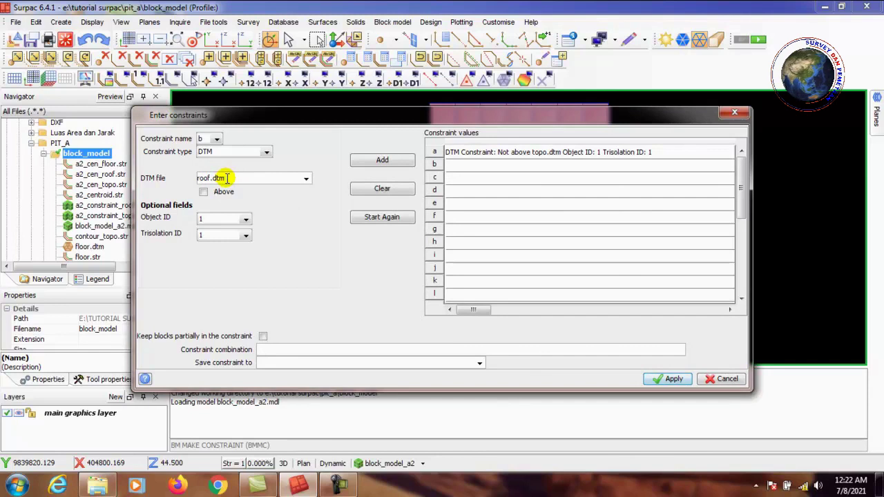
click(205, 193)
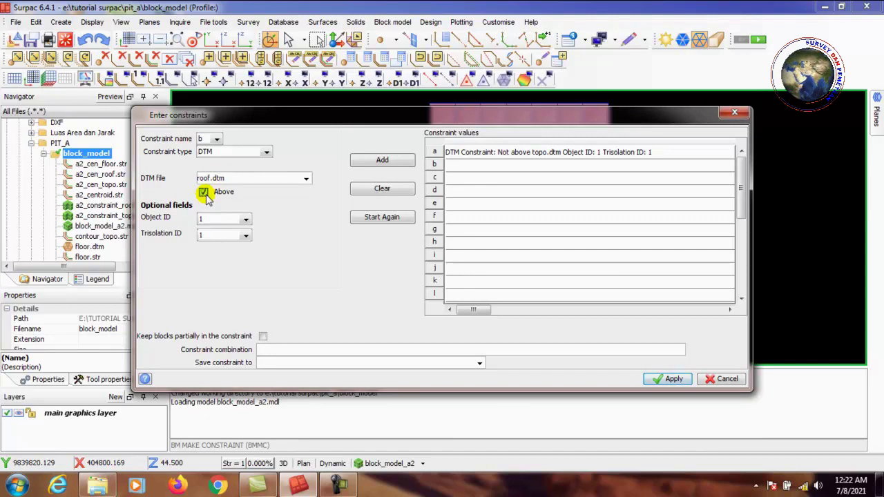
click(380, 161)
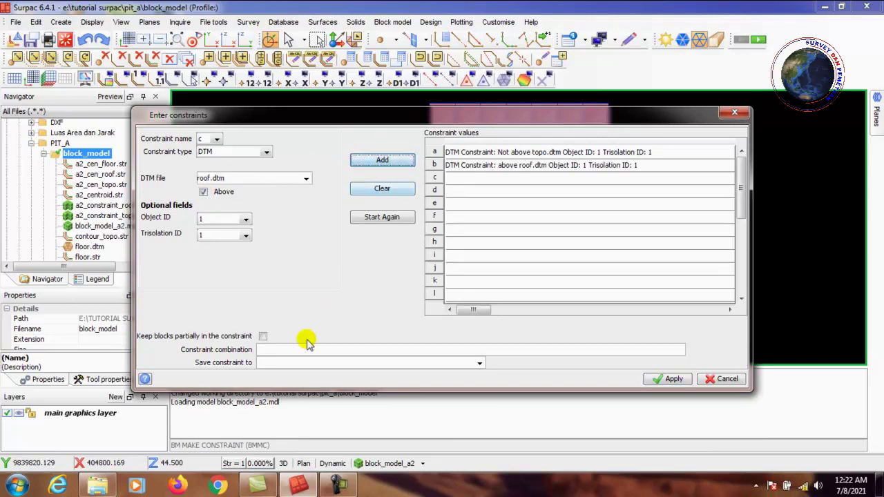
Save the combined topo and roof constraints to a file named a2_constraint_ob.
click(280, 364)
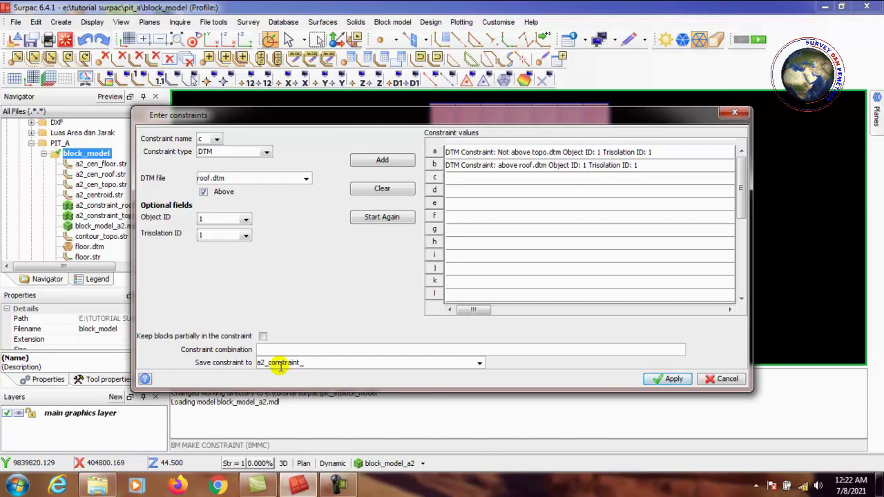
text(b)
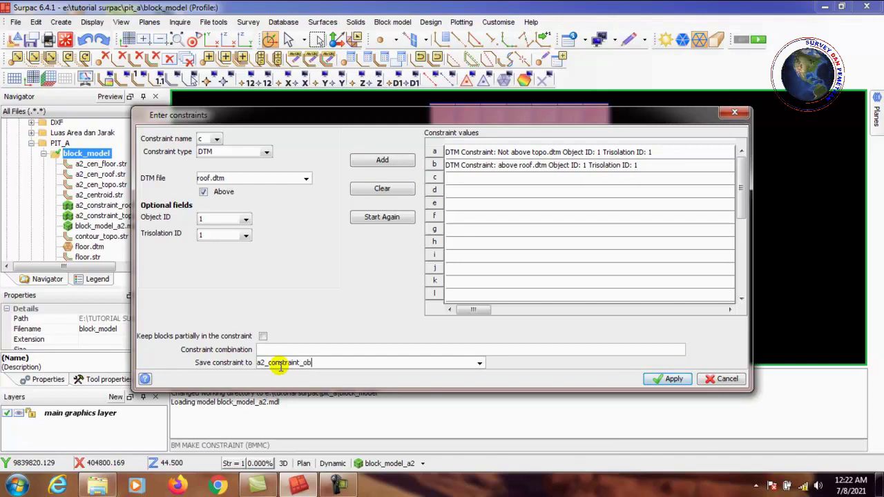
click(670, 381)
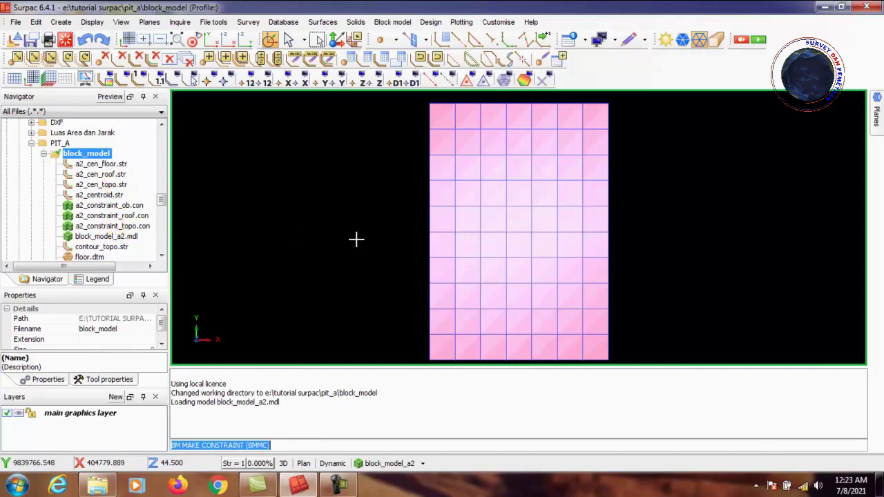
Apply a new graphical constraint to the displayed block model, keeping blocks inside a2_constraint_topo.con, and inspect the result in 3D.
click(399, 26)
mouse_move(426, 77)
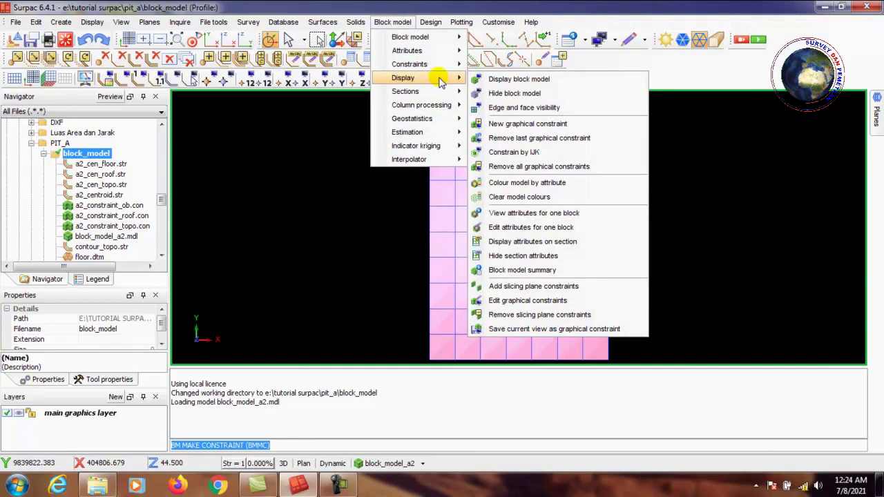
click(542, 126)
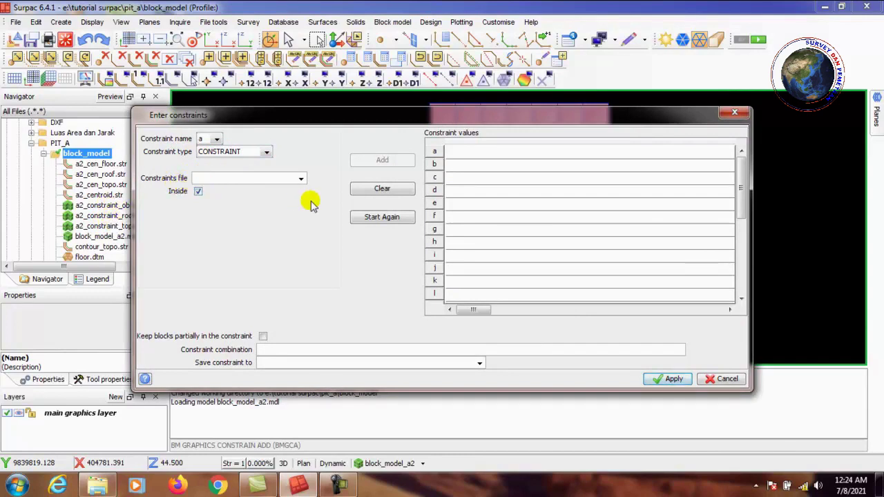
click(301, 180)
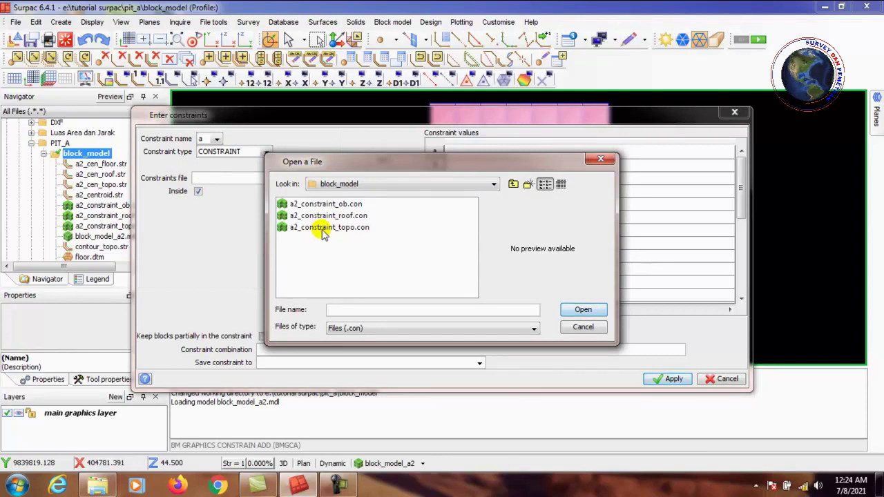
click(323, 228)
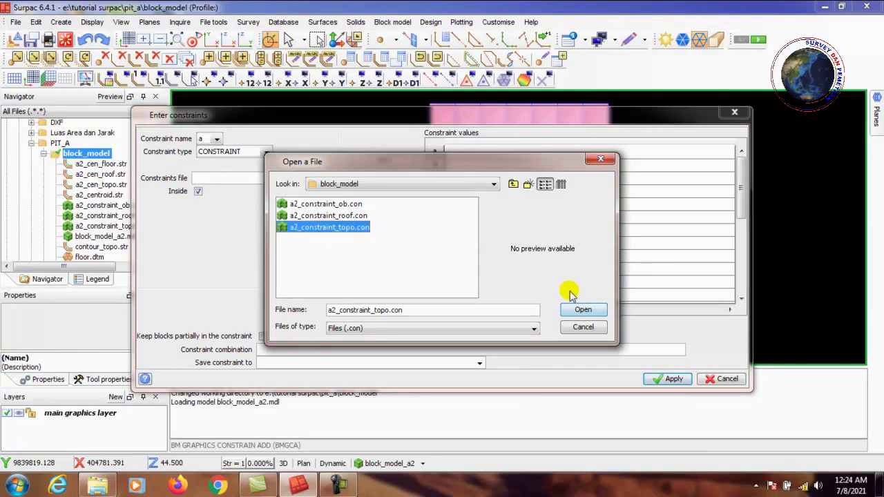
click(582, 310)
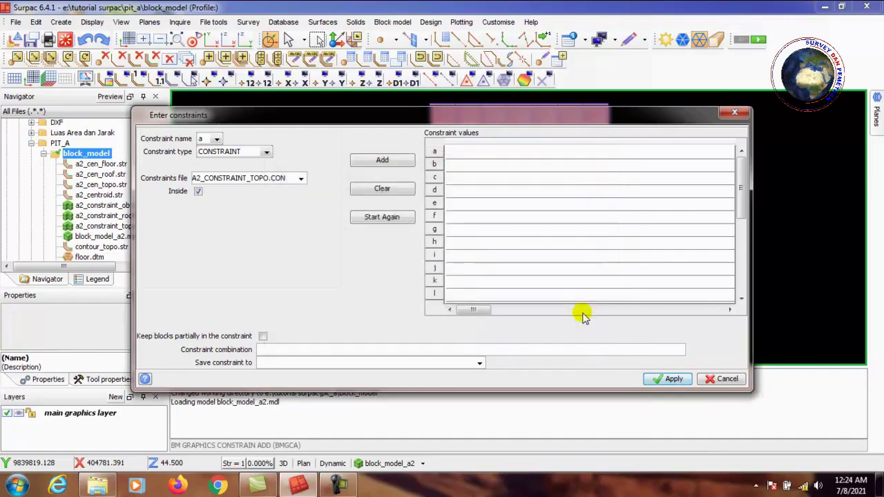
click(384, 161)
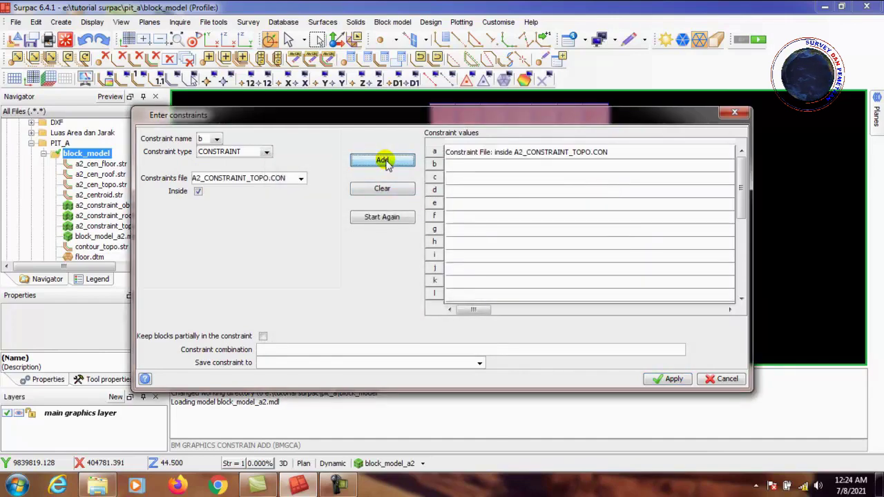
click(668, 379)
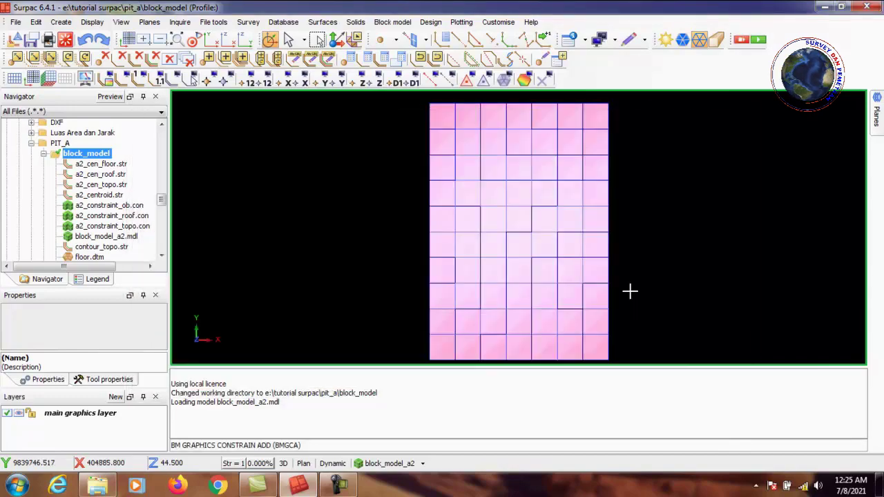
drag(507, 213, 495, 158)
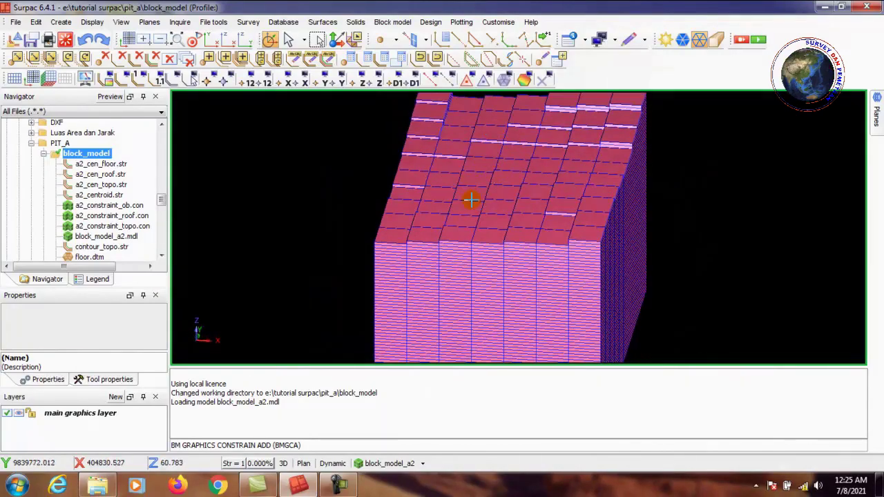
drag(470, 199, 518, 200)
click(176, 39)
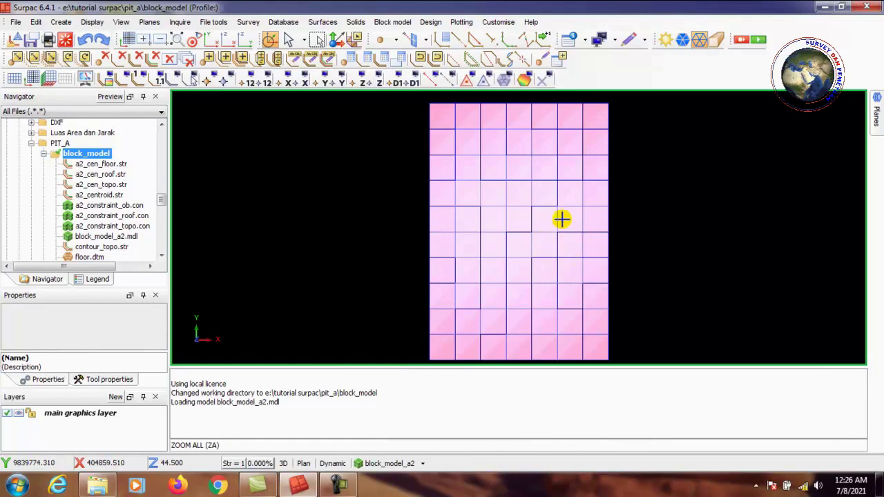
Colour block_model_a2 by the sr attribute with the range 1,12,1, scanning the values for the colour classes.
click(421, 464)
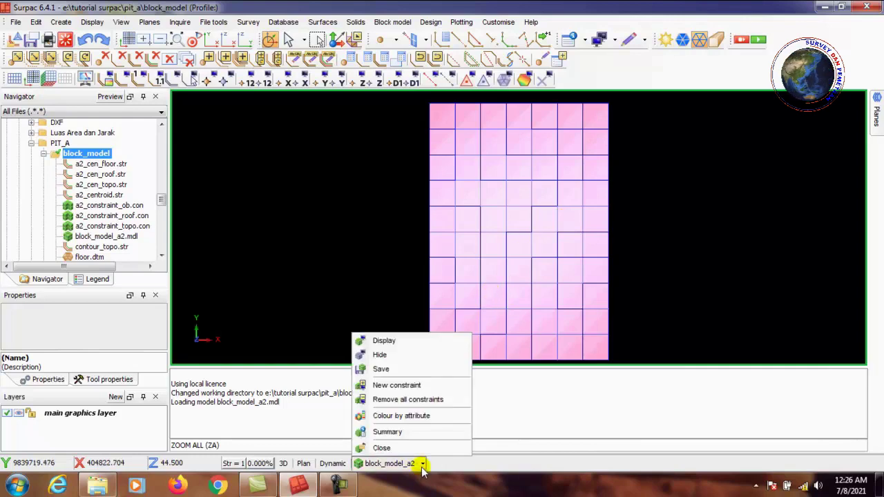
click(433, 416)
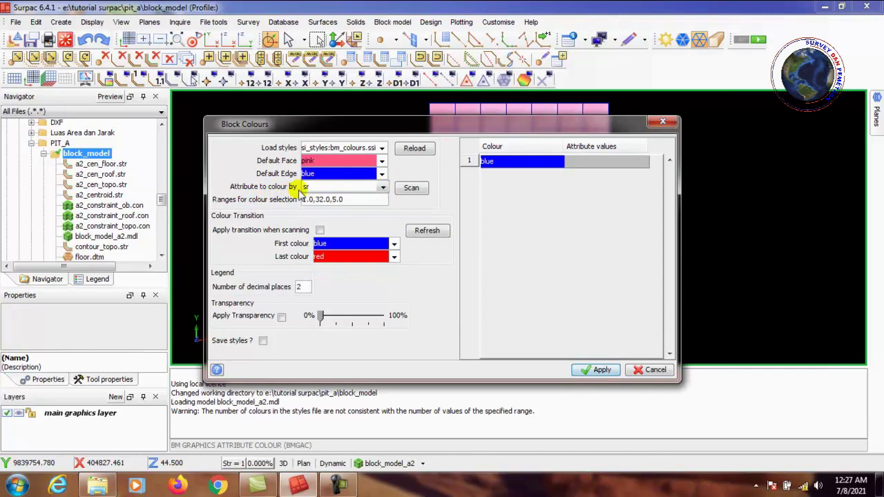
click(381, 187)
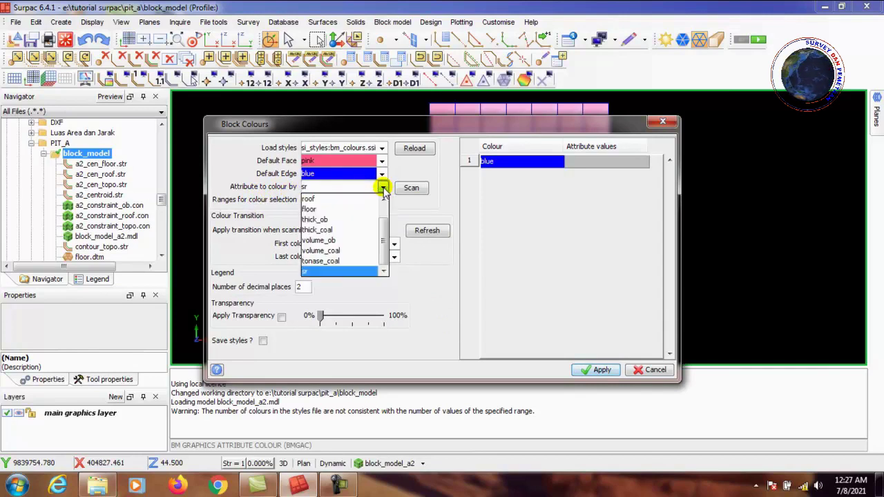
click(321, 272)
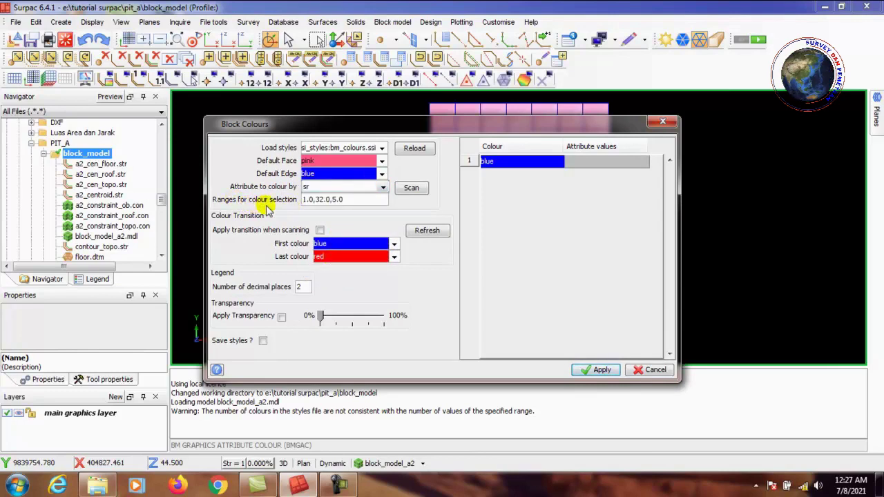
double_click(359, 199)
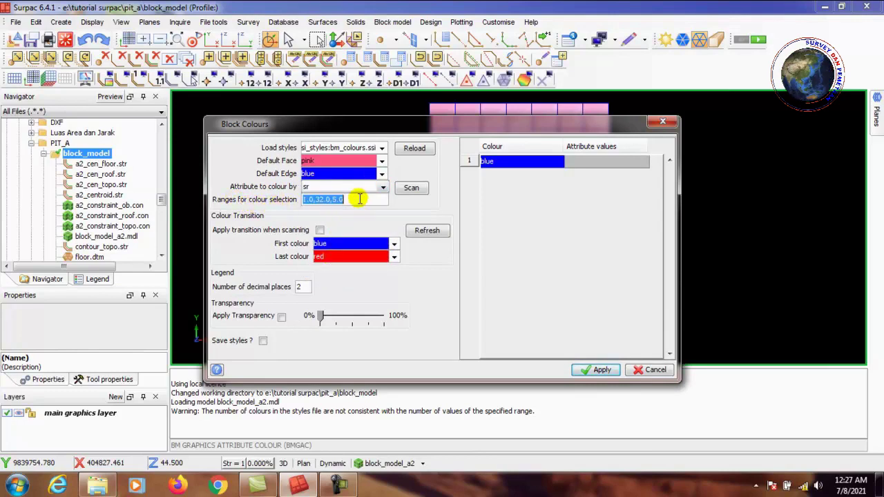
text(1,12,1)
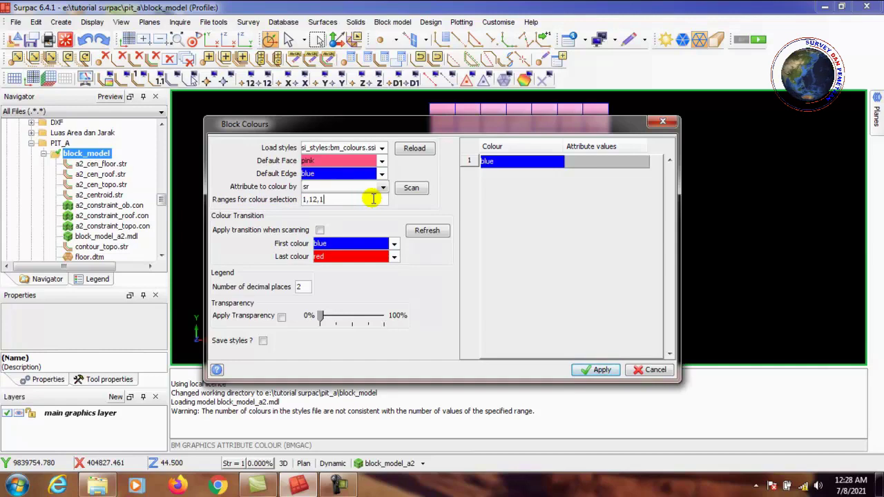
click(412, 190)
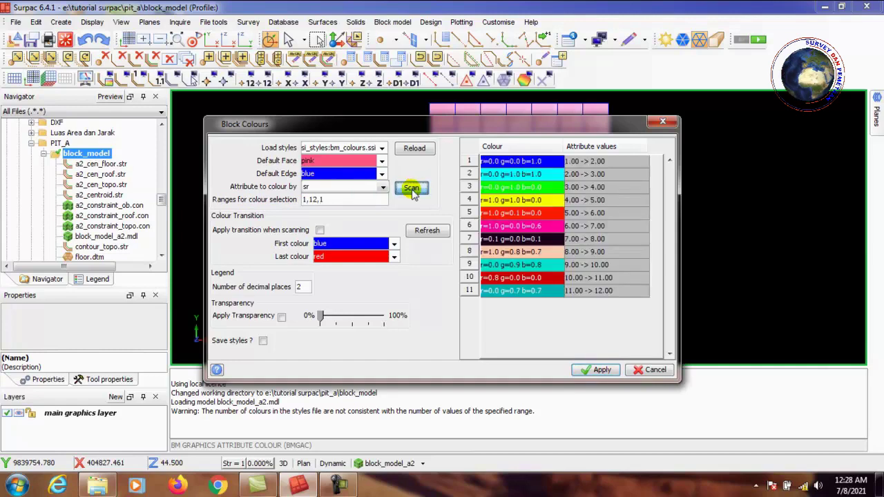
click(611, 370)
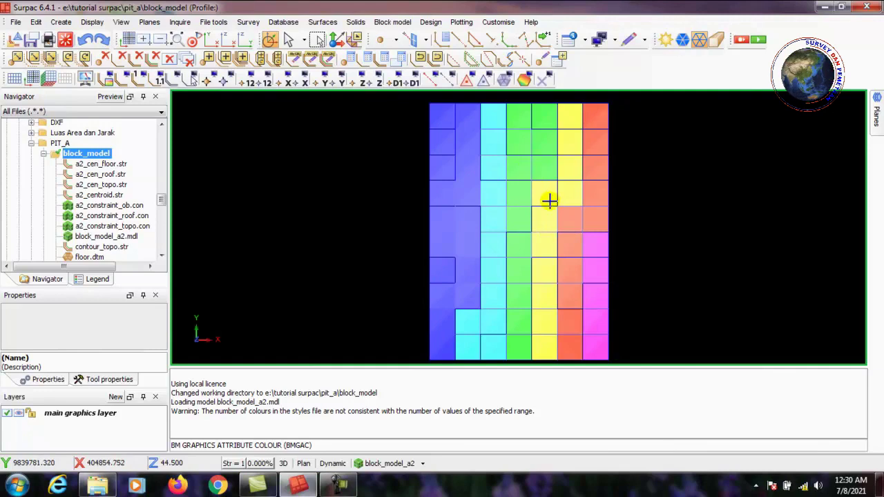
Start a block model report with volume_ob as both the format file name and the output report file name.
click(399, 23)
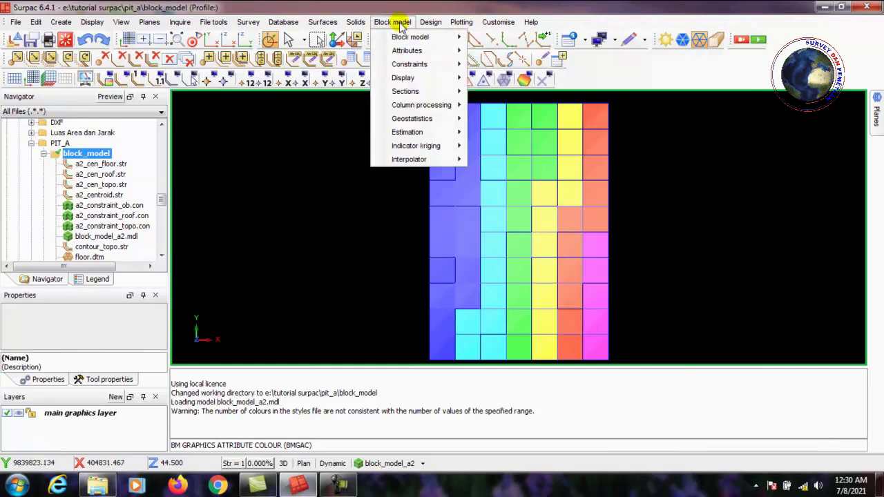
mouse_move(407, 37)
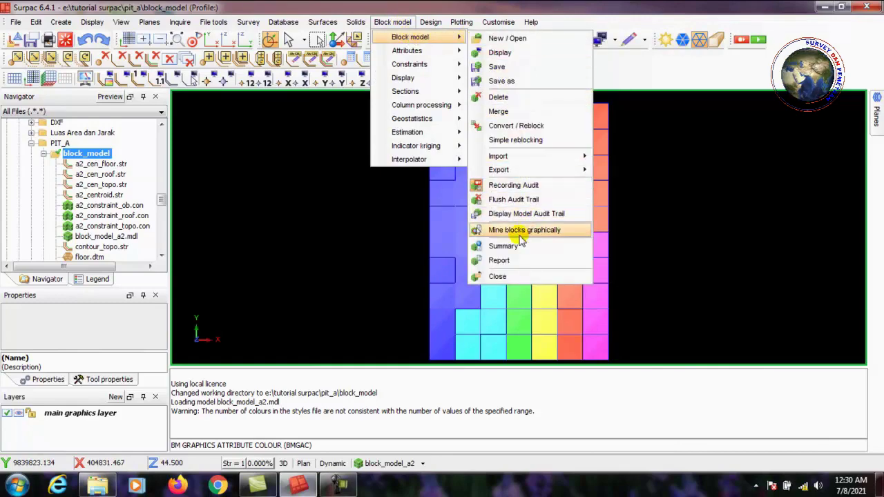
click(514, 263)
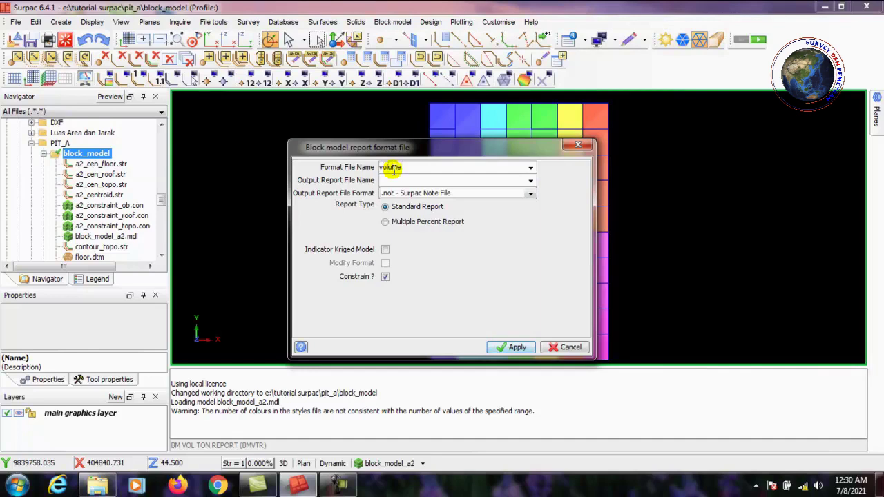
text(b)
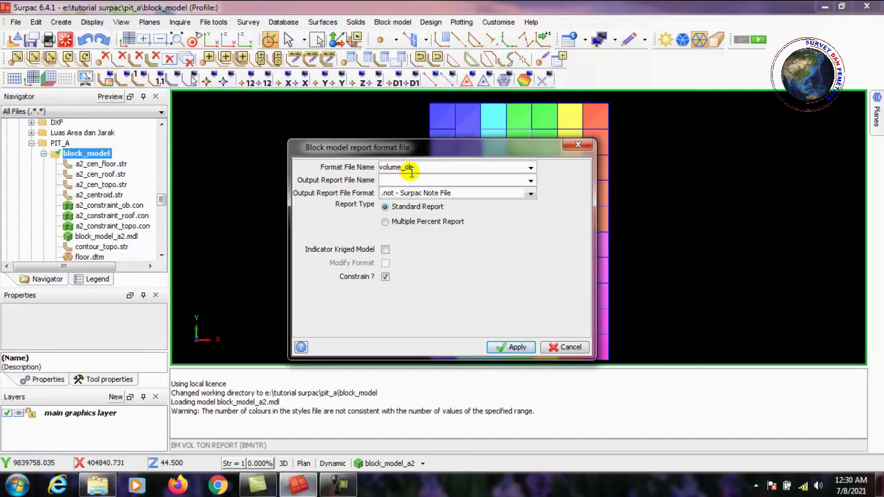
drag(417, 167, 379, 168)
key(ctrl+c)
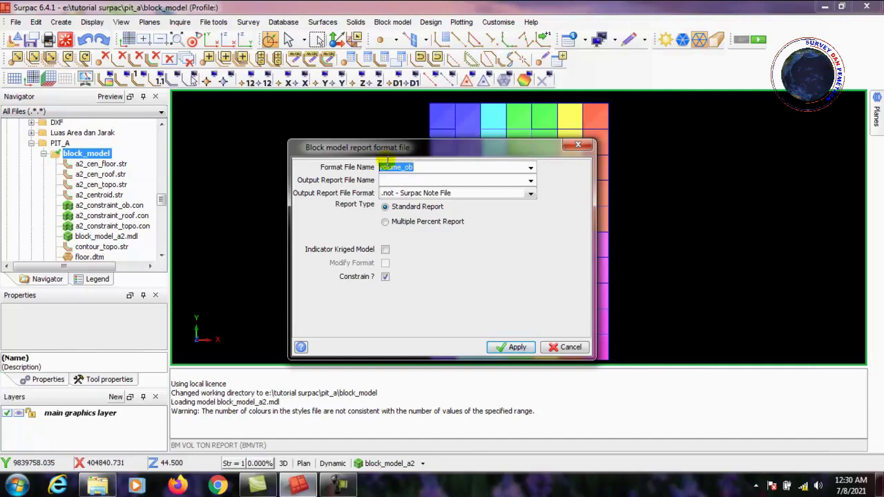
right_click(390, 165)
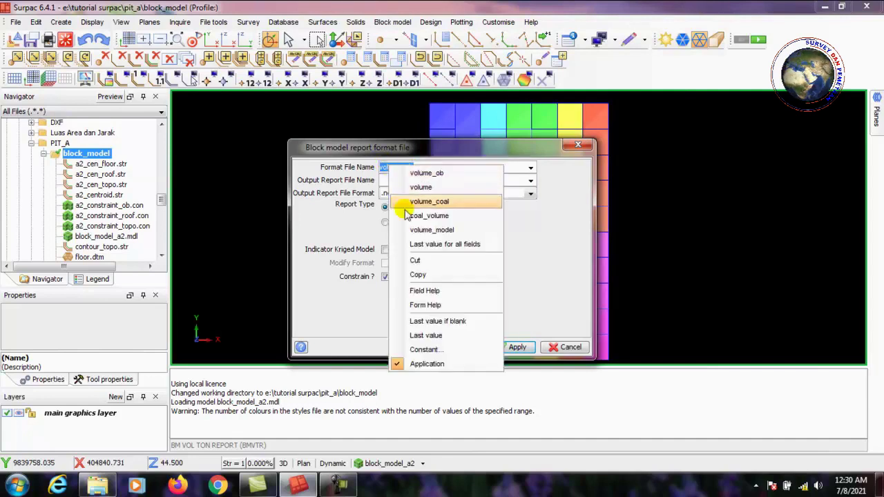
click(428, 279)
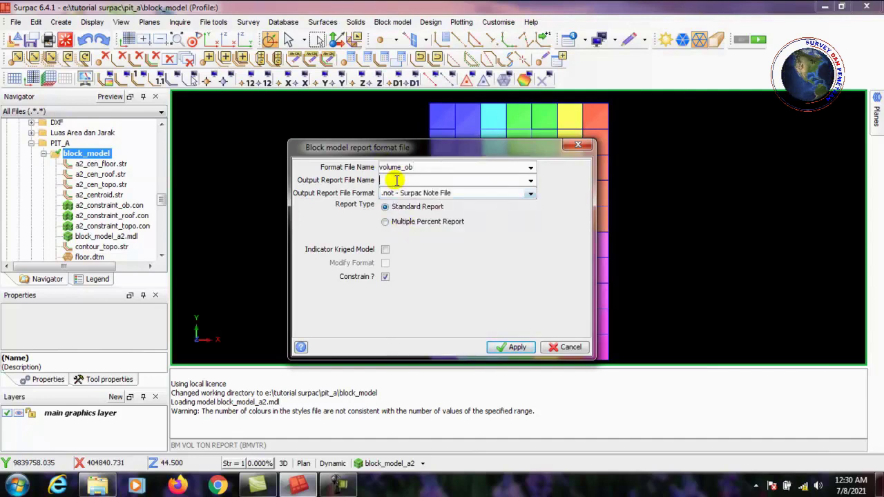
right_click(392, 181)
click(426, 275)
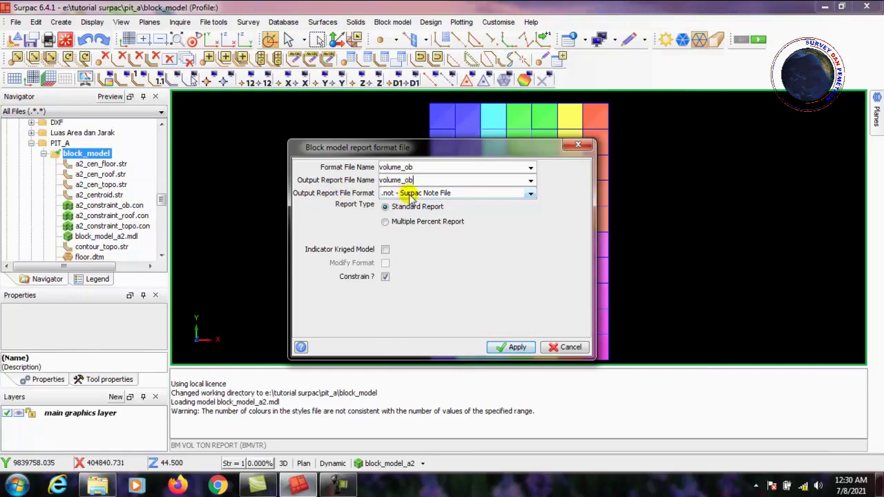
Set the report's output format to .pdf - Adobe Acrobat and accept the report file settings.
click(532, 195)
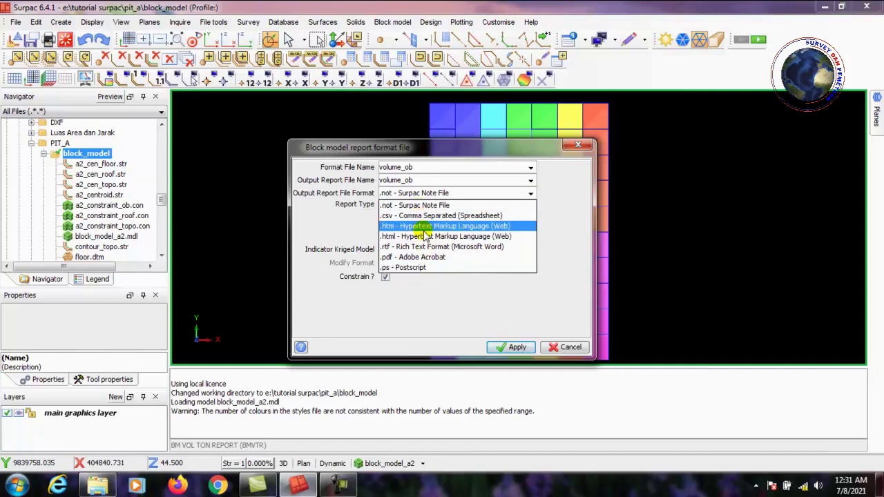
click(428, 257)
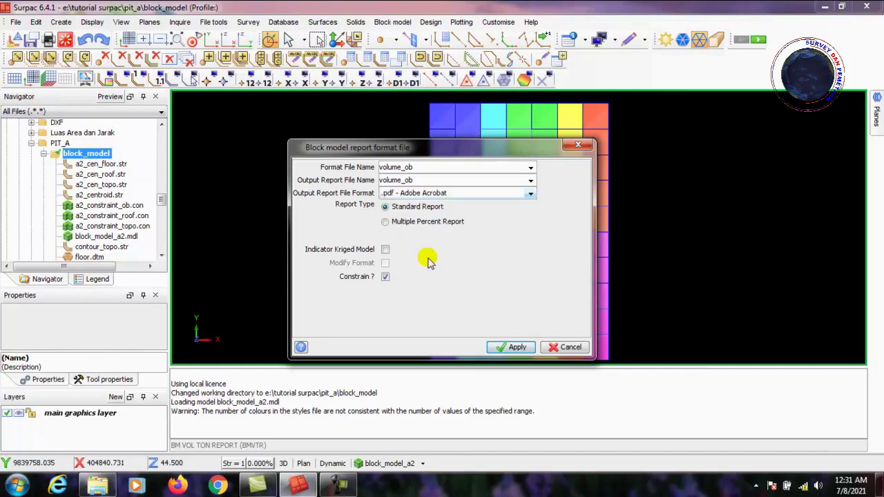
click(515, 348)
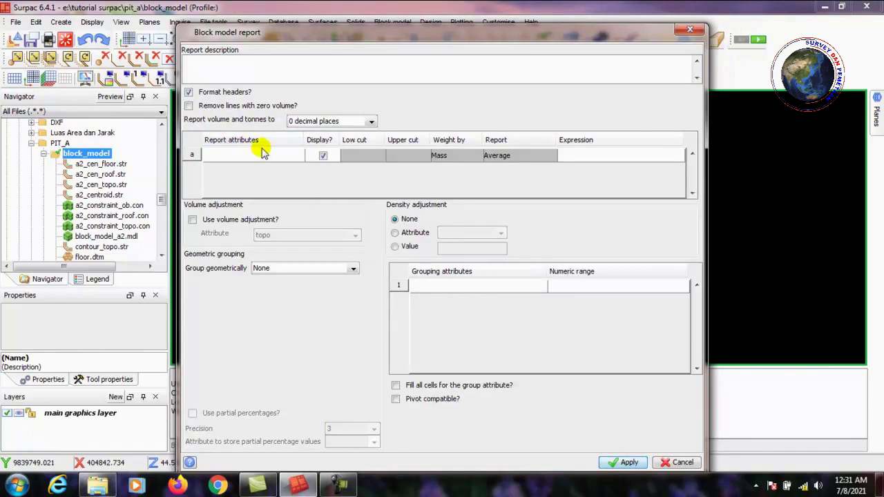
Add volume_ob as the report attribute and weight it by Volume.
click(292, 155)
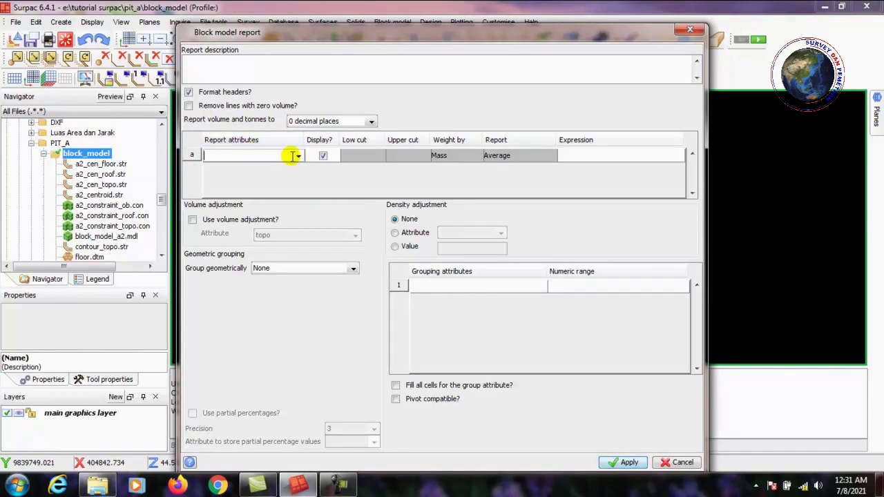
click(298, 156)
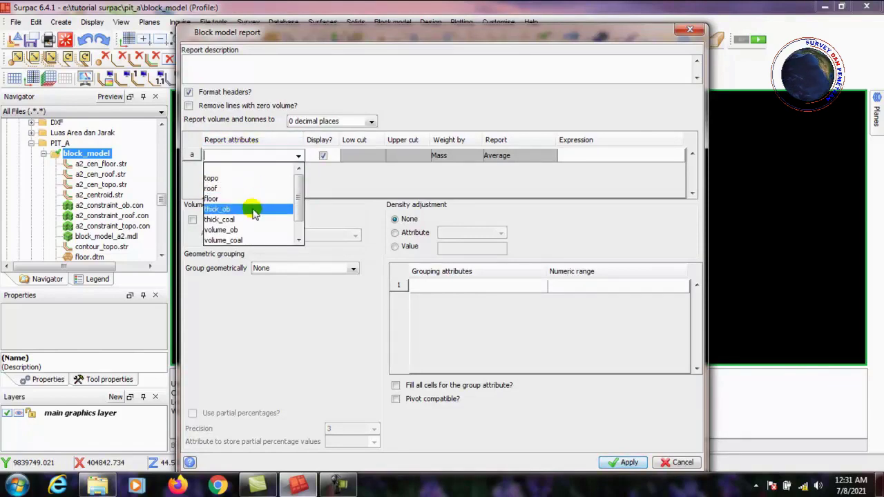
click(250, 232)
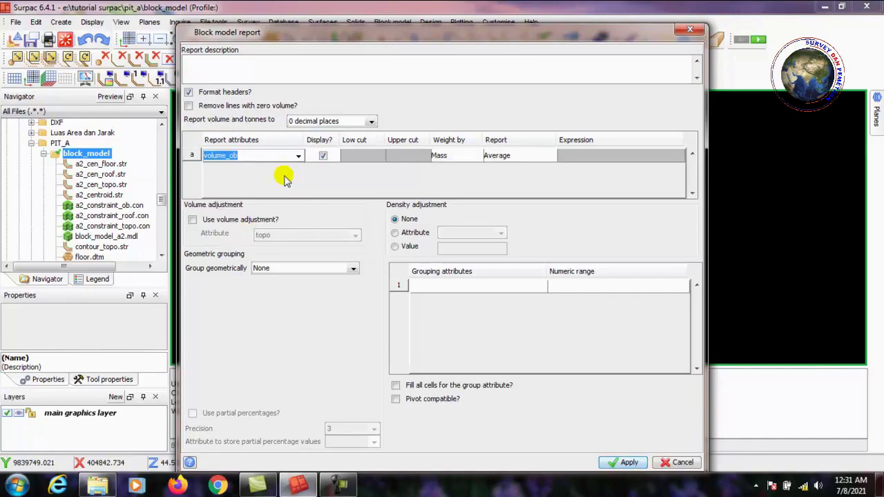
click(457, 158)
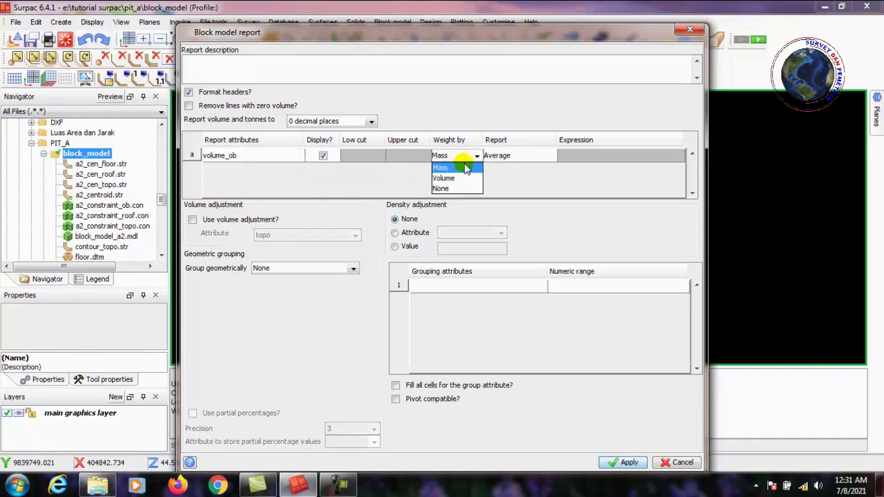
click(456, 180)
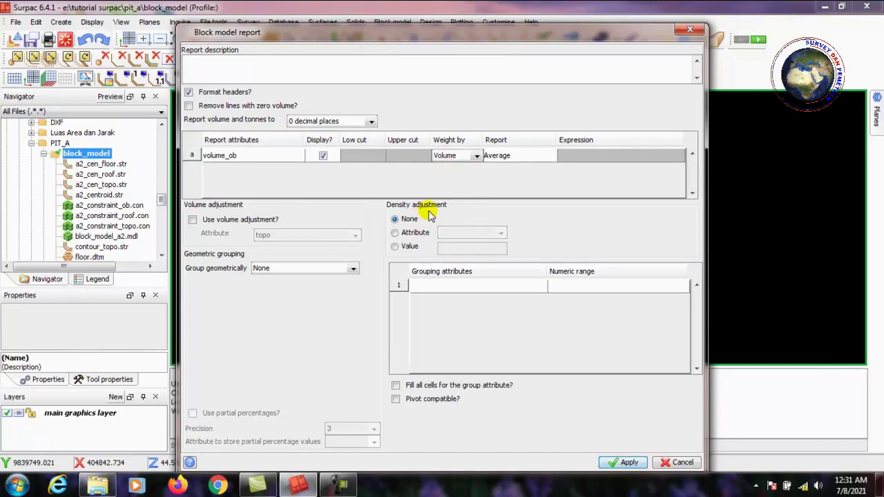
Set the density adjustment to use the volume_ob attribute and accept the report settings.
click(394, 232)
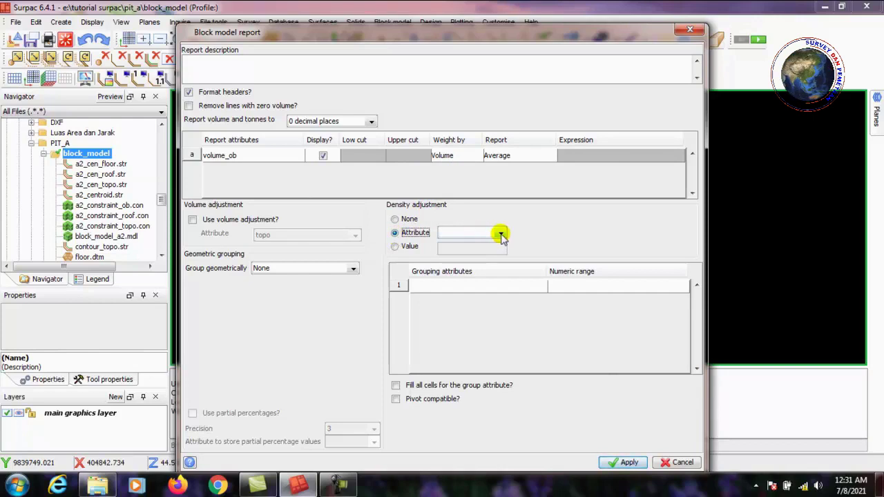
click(501, 235)
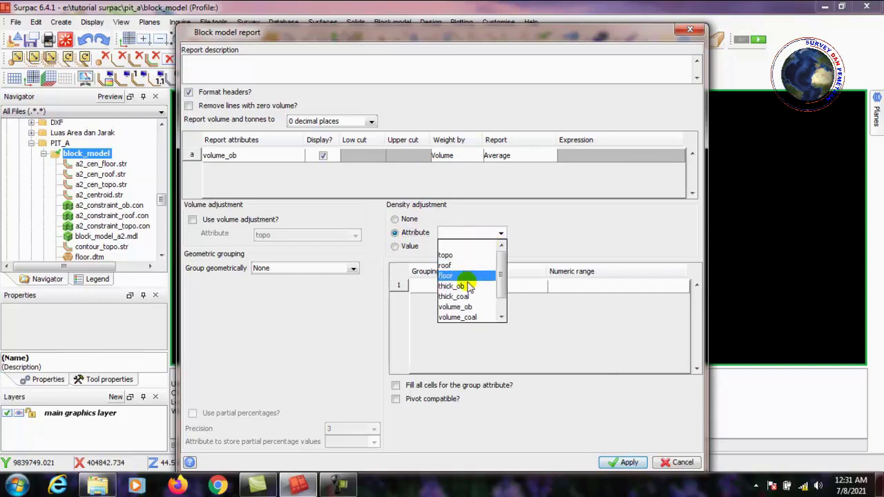
click(467, 308)
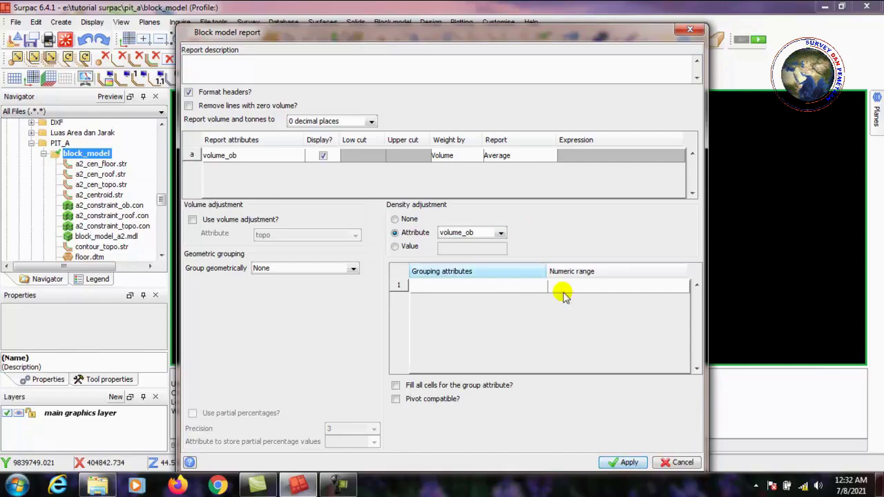
click(625, 463)
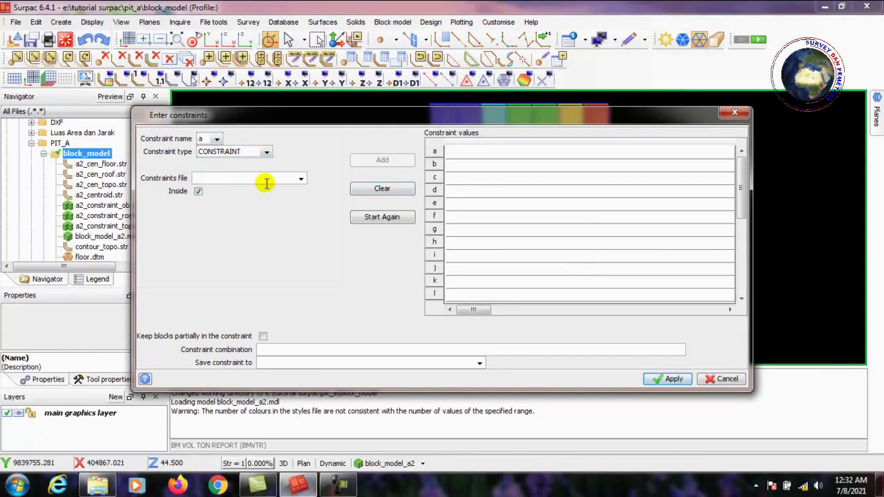
Constrain the report to blocks inside a2_constraint_ob.con and generate the PDF report.
click(301, 179)
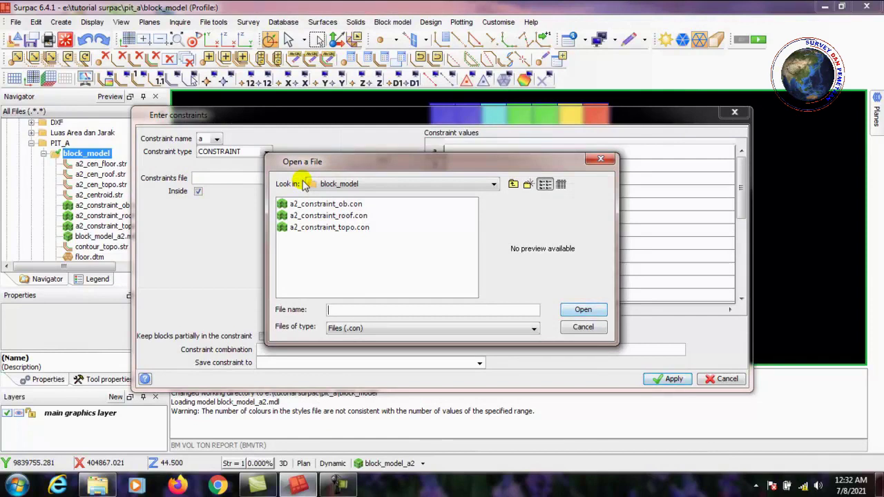
click(332, 206)
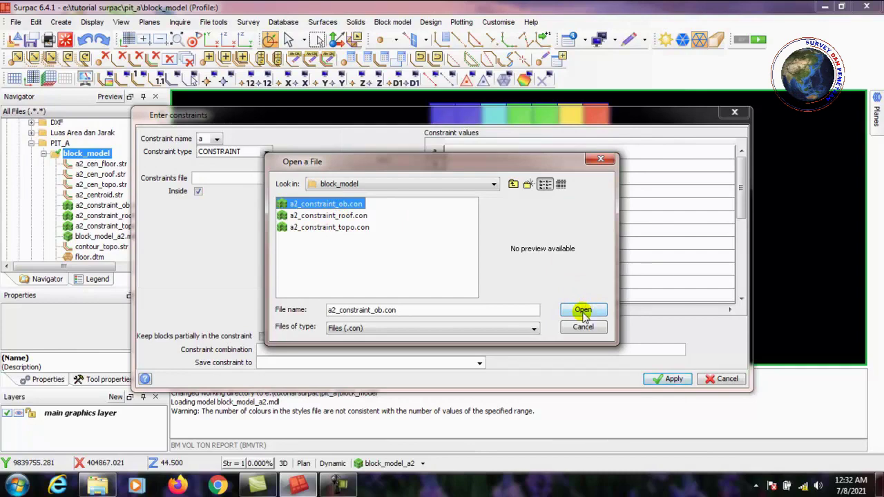
click(583, 310)
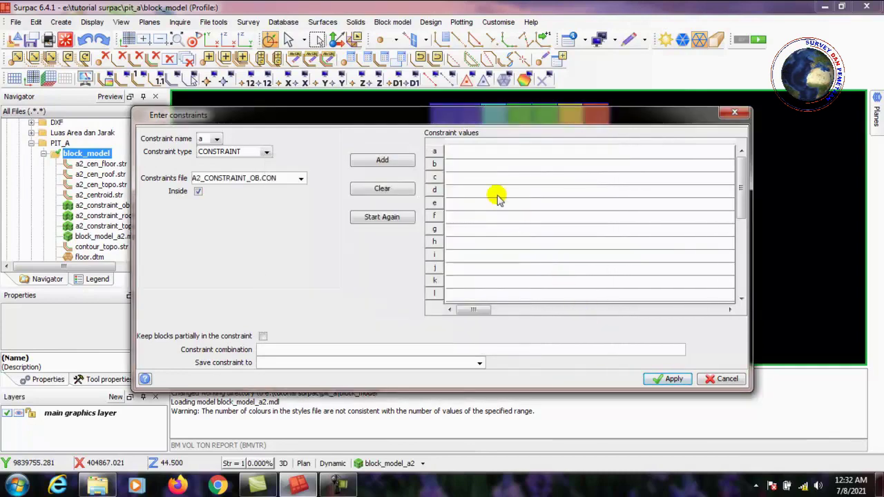
click(387, 160)
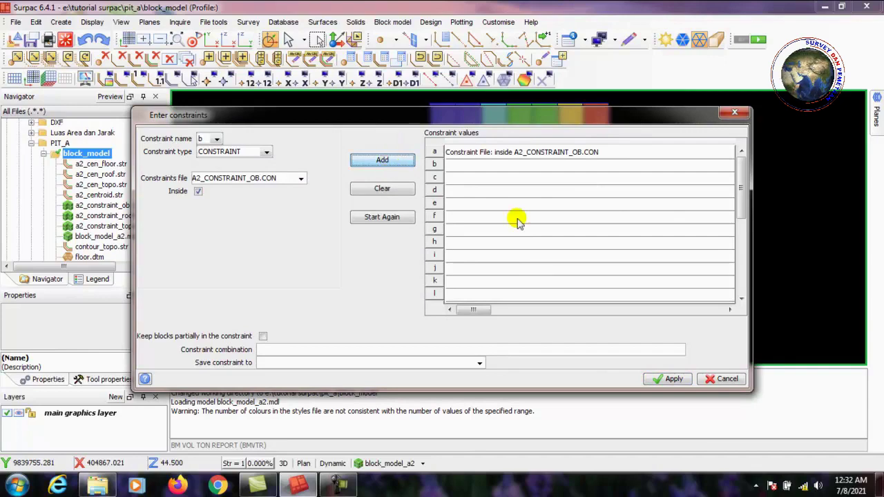
click(673, 379)
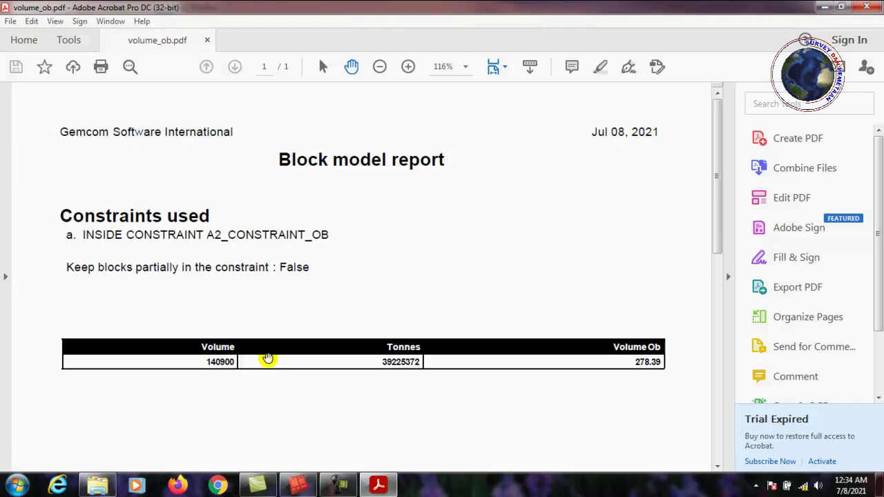
Return from the PDF report to Surpac and bring a2_constraint_roof.con into the graphics view with the displayed block model.
click(825, 8)
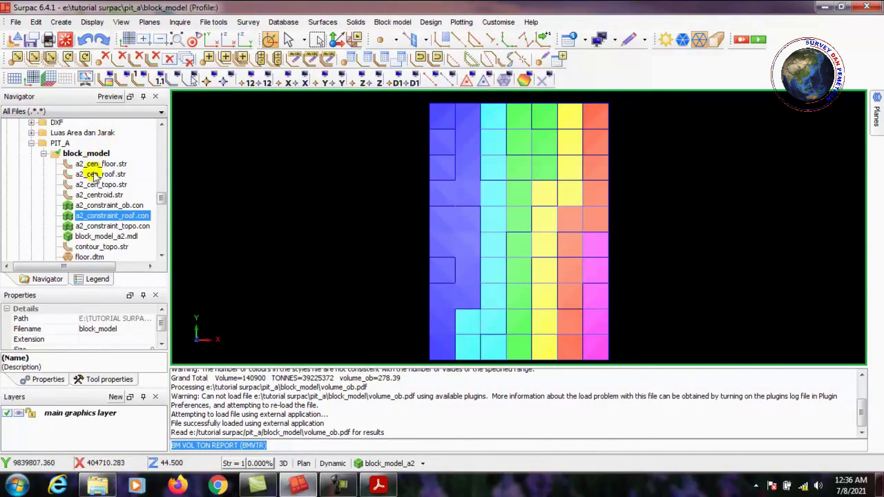
drag(107, 218, 389, 227)
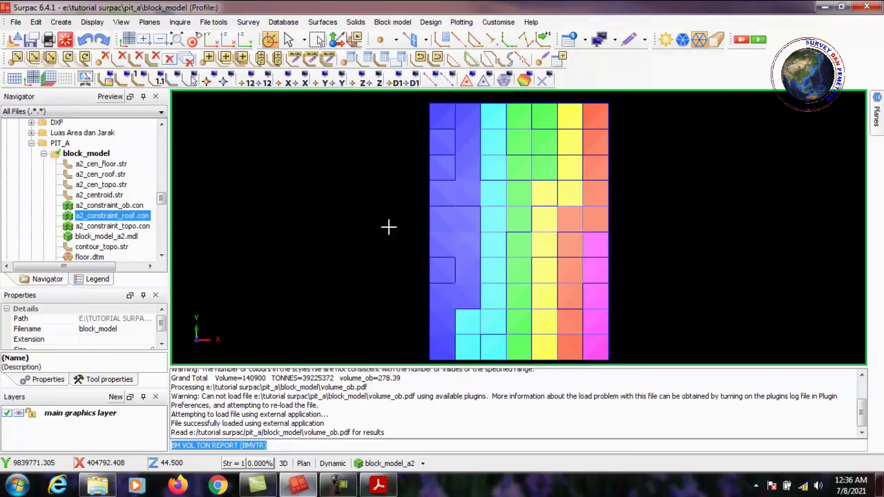